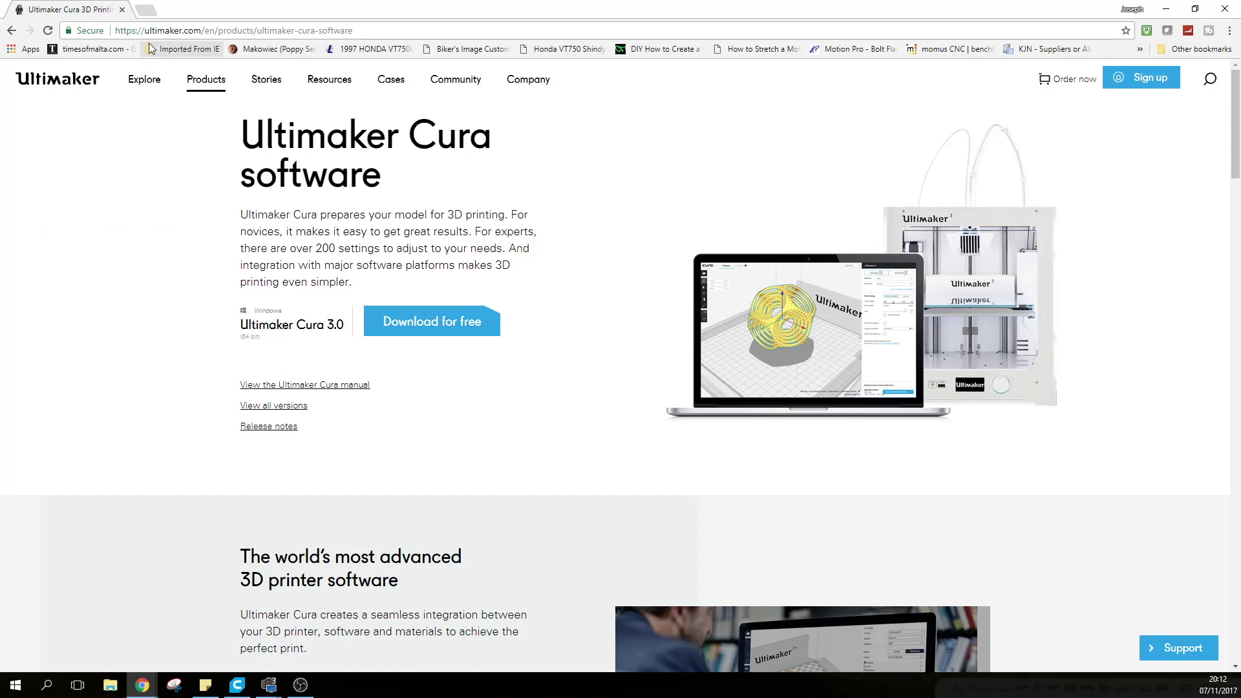
# Step: Download Ultimaker Cura 3.0 for Windows, choosing "I don't want to share any information" as the intended use
pyautogui.moveTo(148, 33); pyautogui.dragTo(374, 31)
pyautogui.click(395, 33)
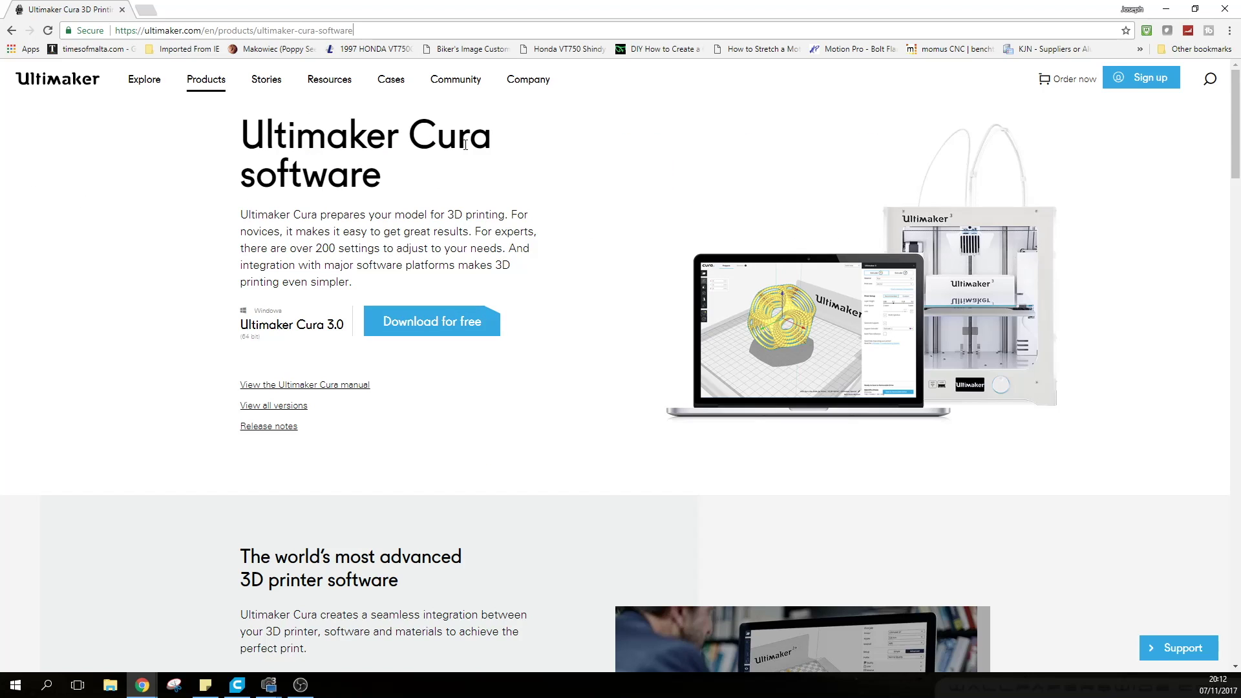
pyautogui.click(441, 328)
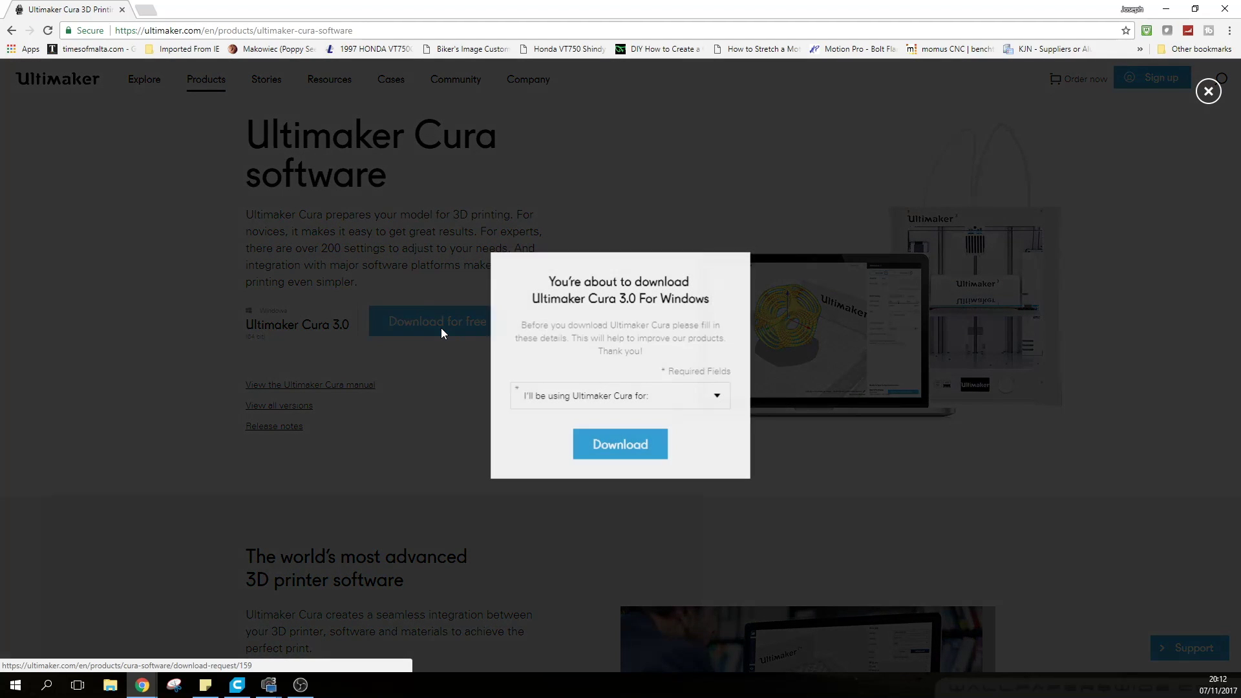
pyautogui.click(677, 404)
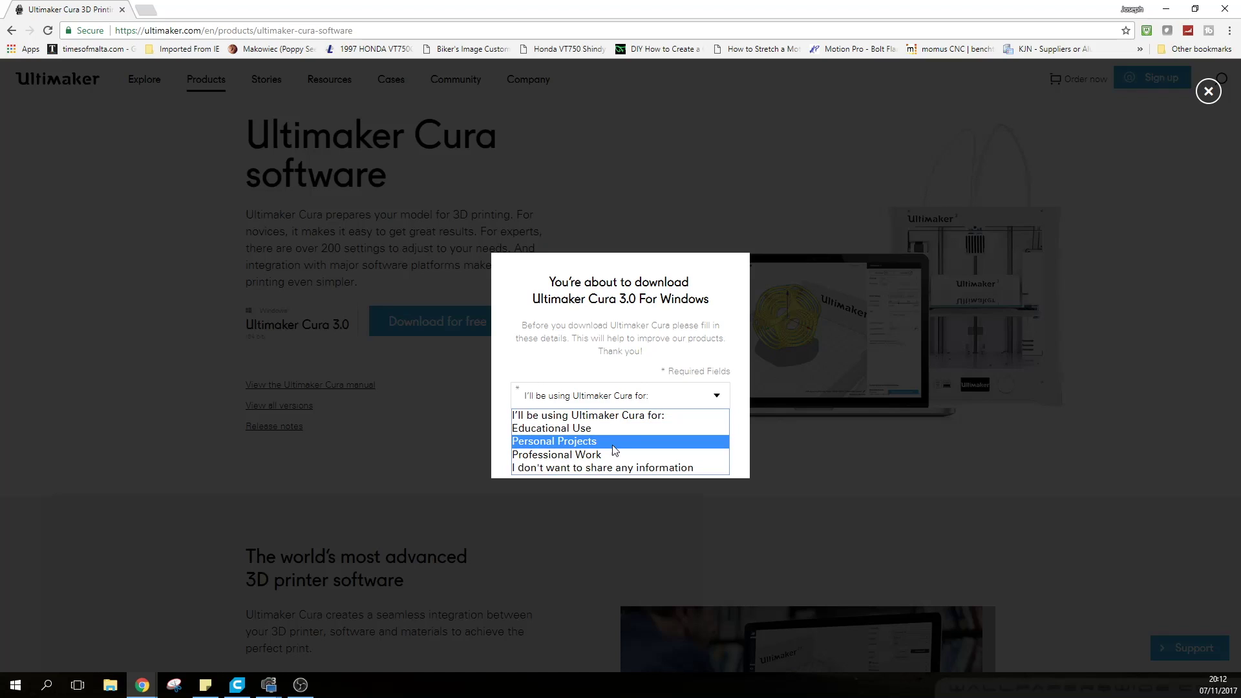
pyautogui.click(560, 470)
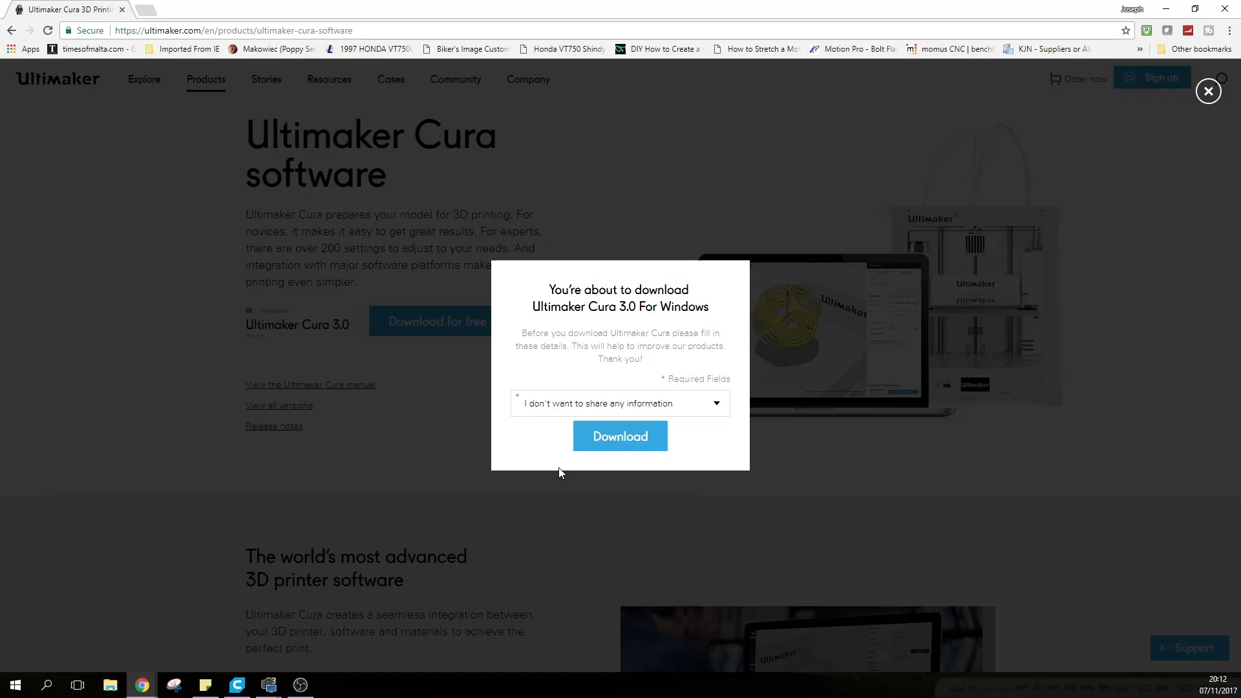
pyautogui.click(608, 441)
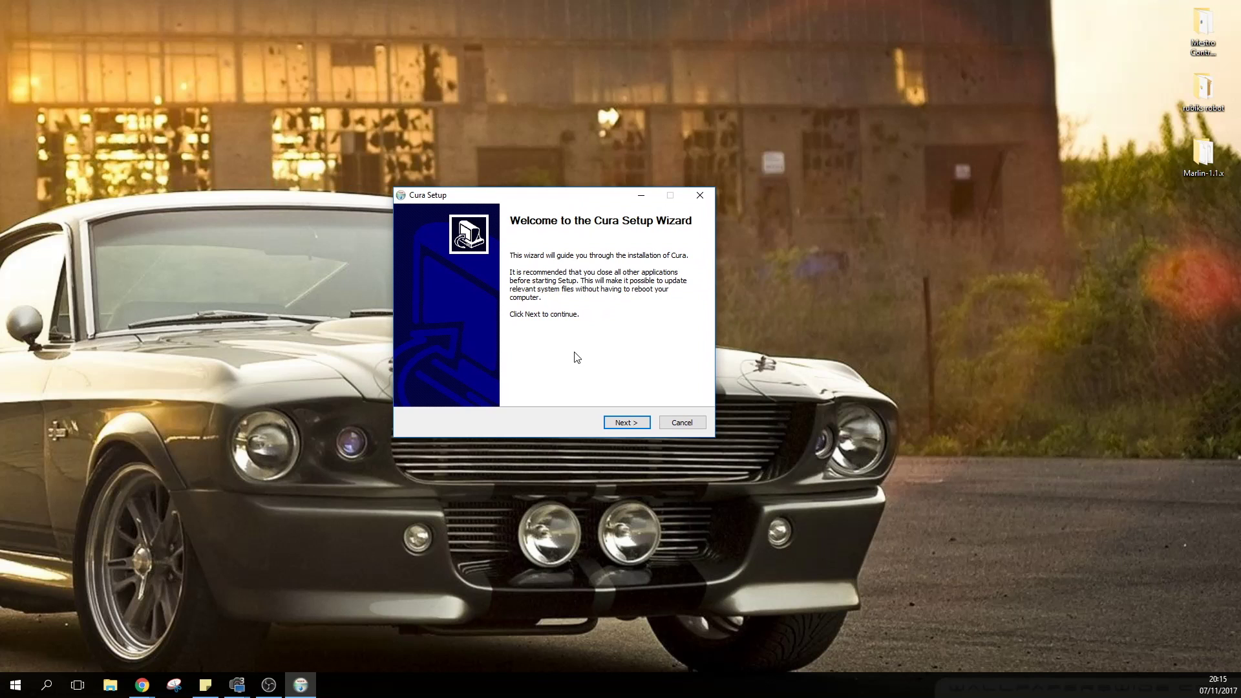
# Step: Install Cura with the setup wizard, accepting the license and the default options, and run it on completion
pyautogui.click(619, 421)
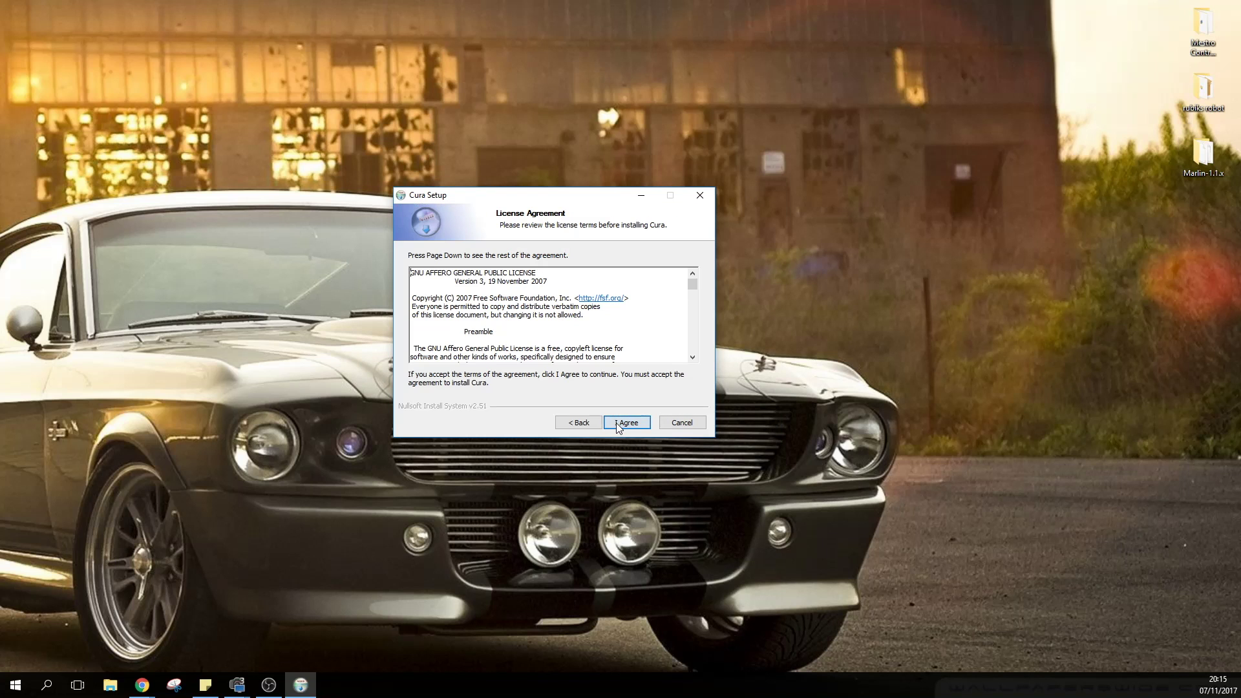
pyautogui.click(622, 422)
pyautogui.click(636, 422)
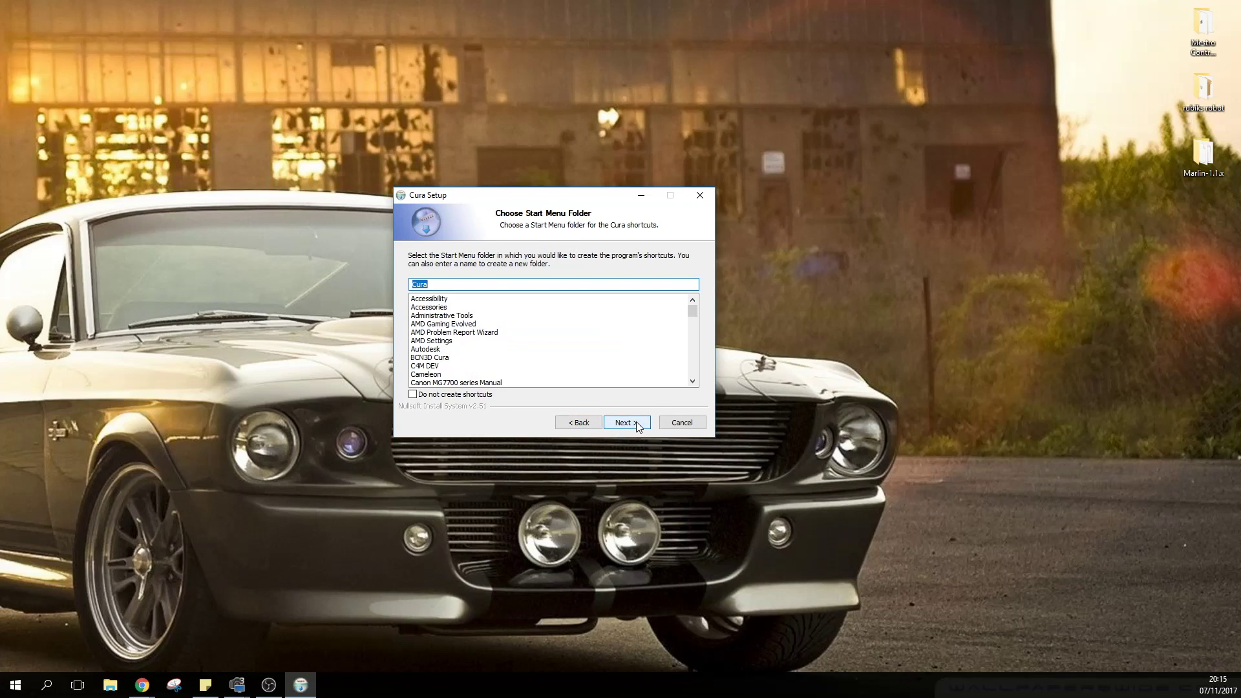
pyautogui.click(639, 424)
pyautogui.click(640, 427)
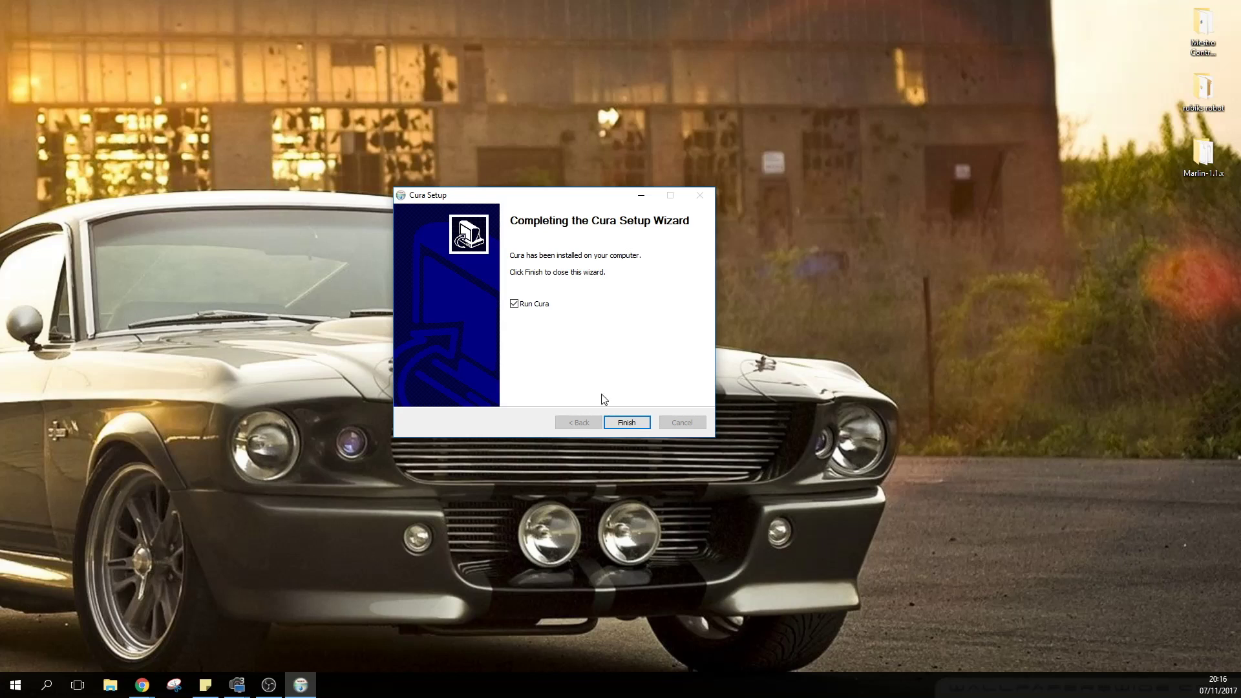
pyautogui.click(633, 423)
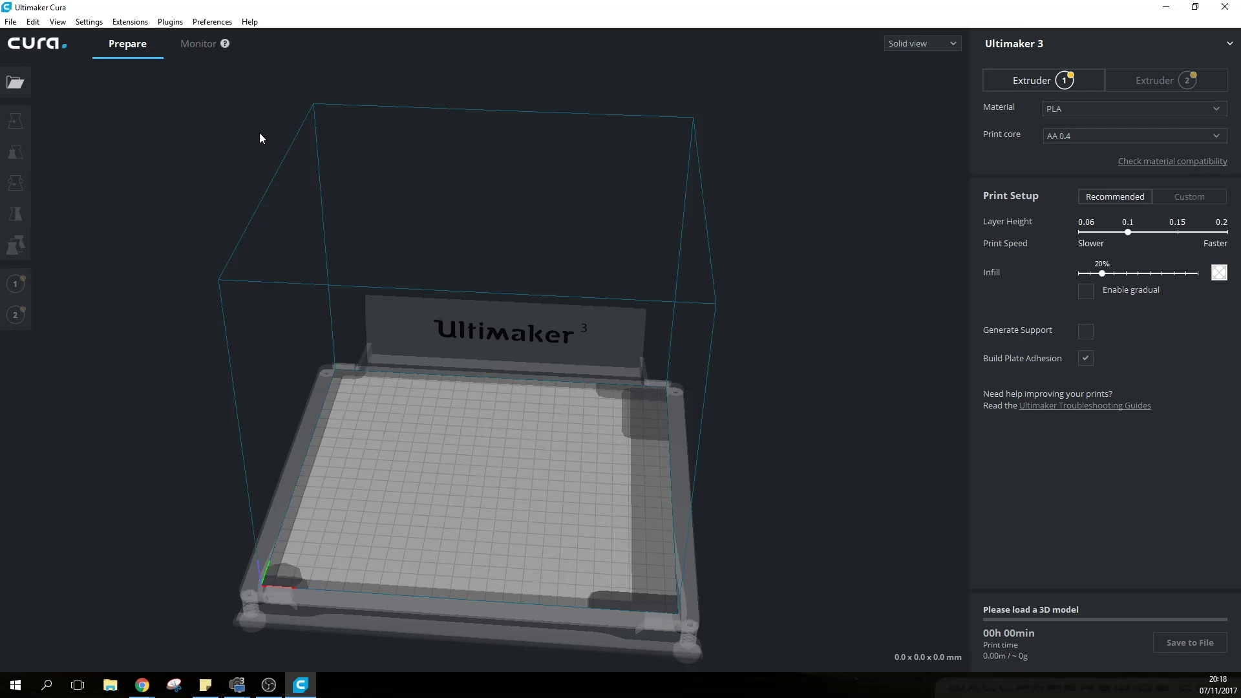
# Step: Add a new printer of the type Custom FDM printer and name it Profab Mini
pyautogui.click(89, 21)
pyautogui.moveTo(127, 41)
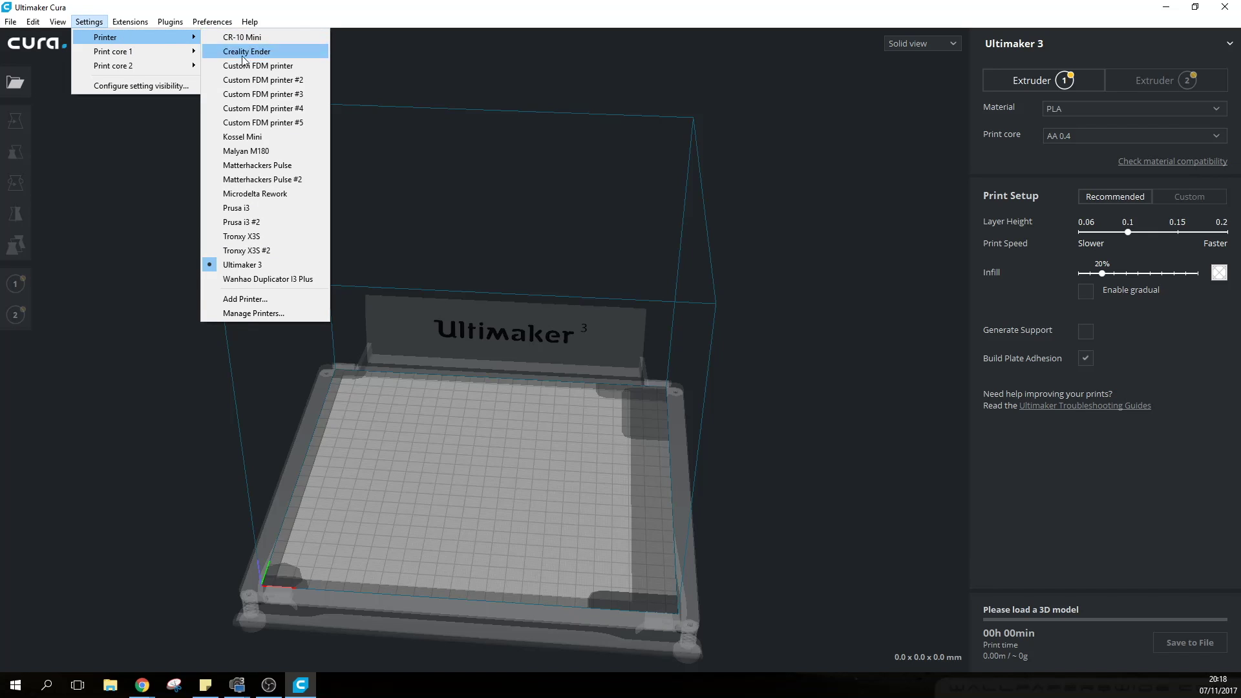
pyautogui.click(257, 300)
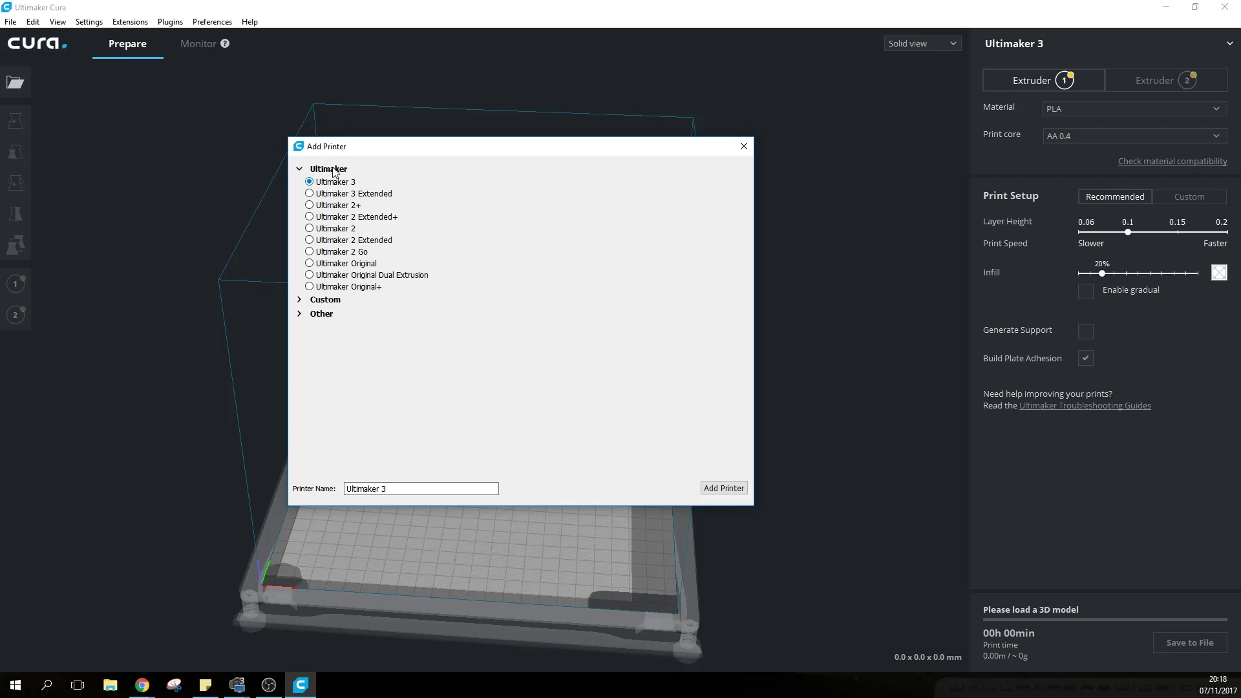
pyautogui.click(326, 314)
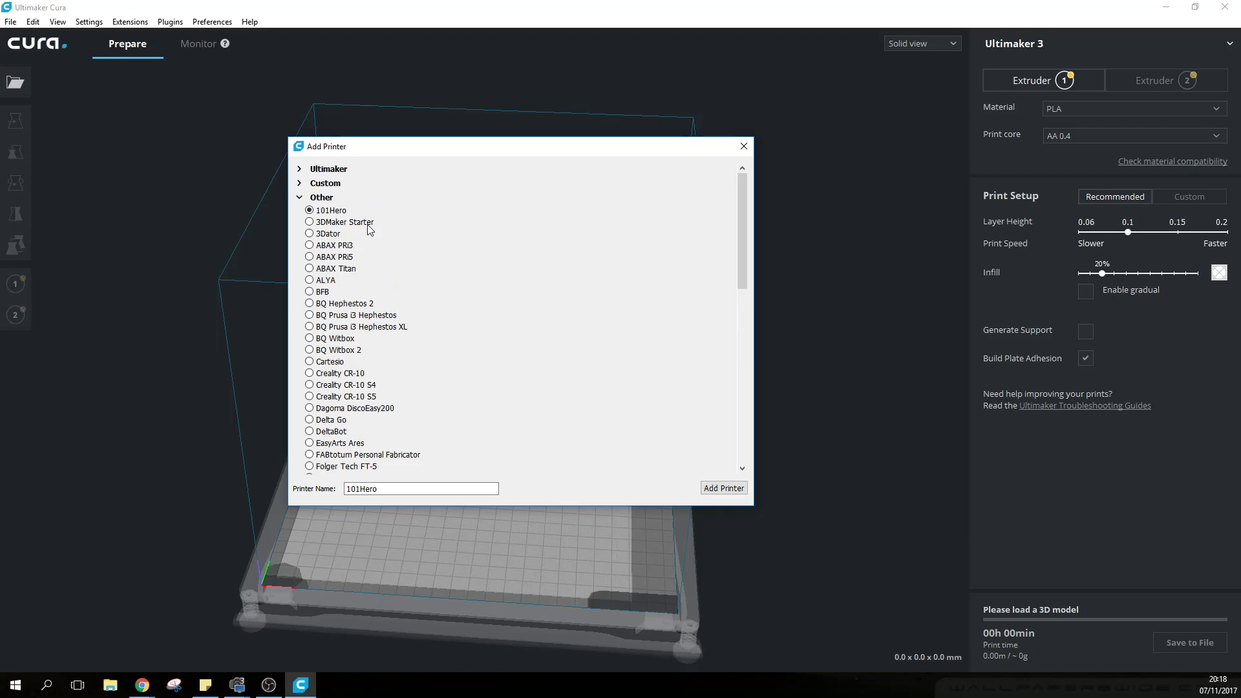
pyautogui.scroll(-15, 374, 255)
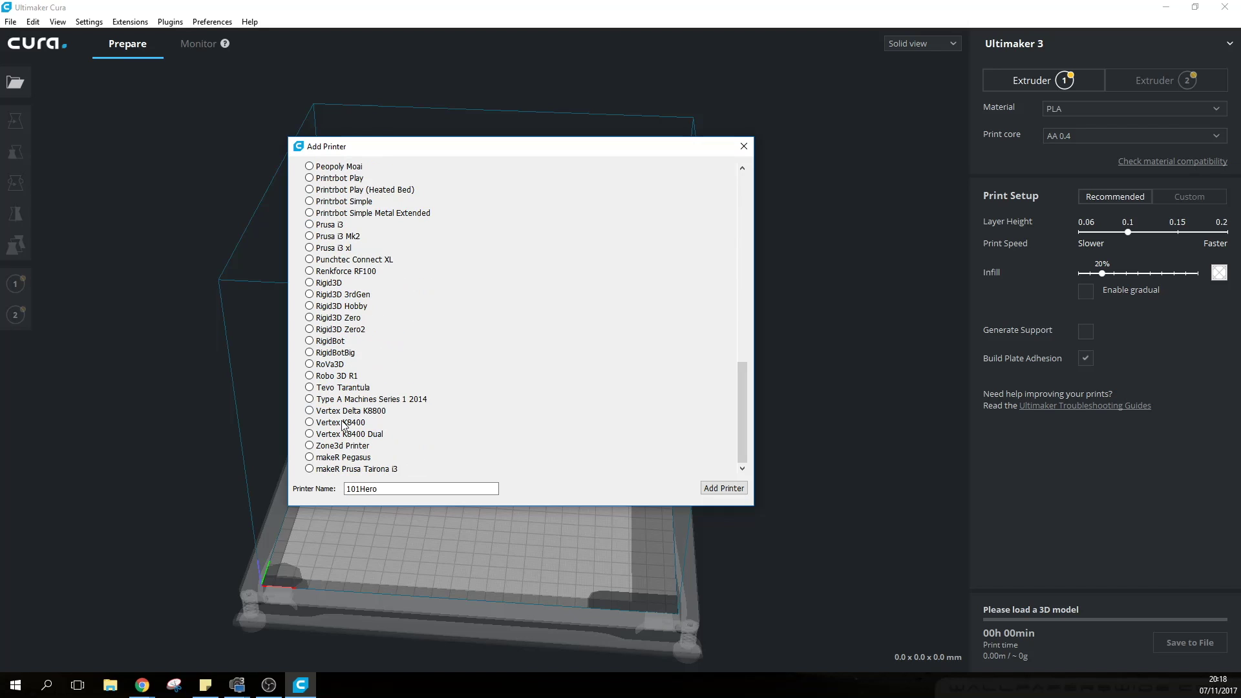
pyautogui.scroll(18, 352, 448)
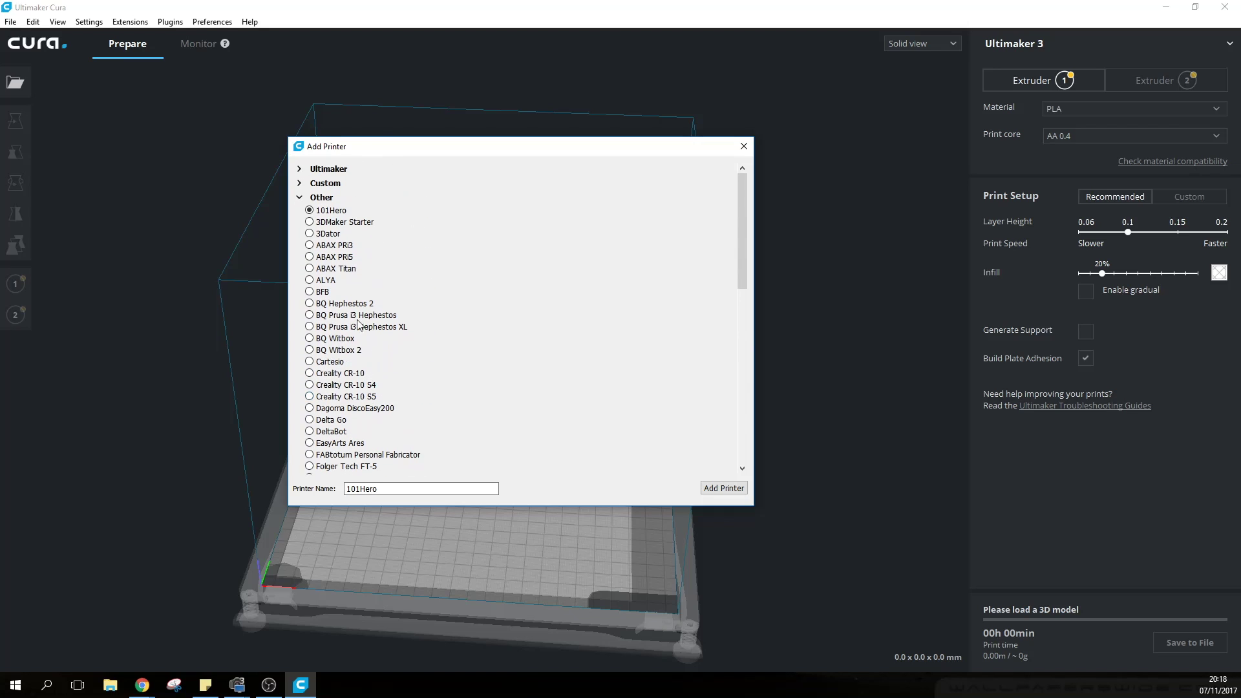
pyautogui.click(299, 185)
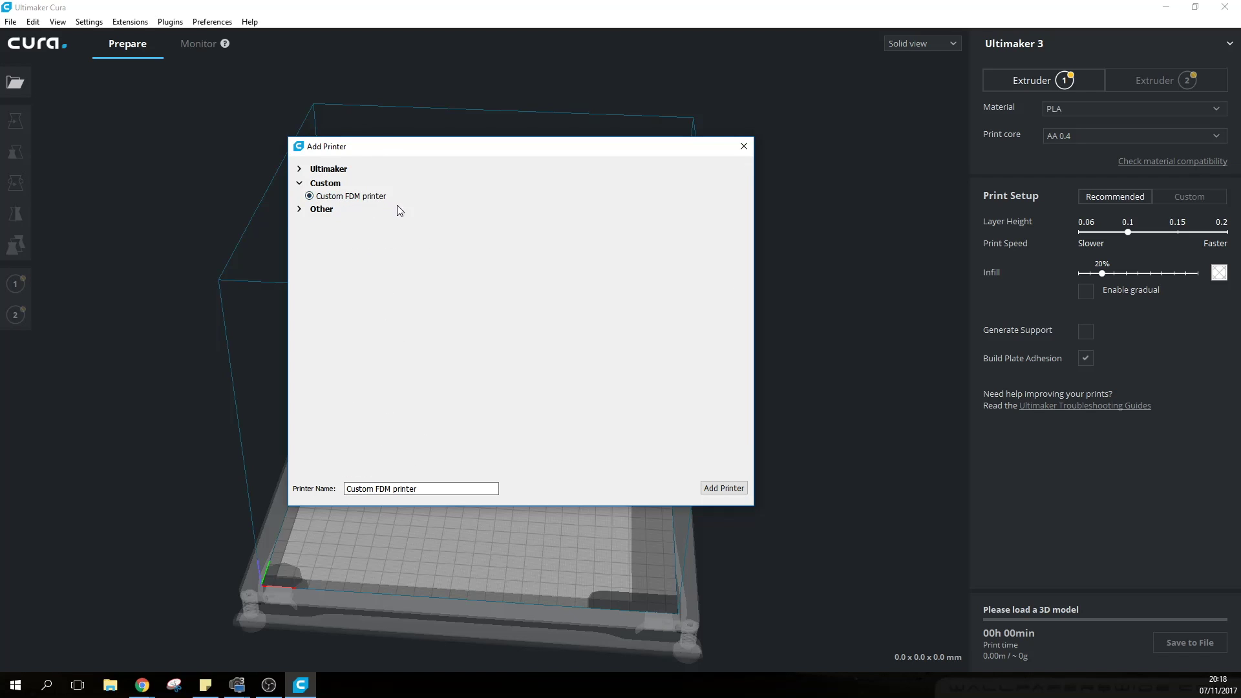
pyautogui.moveTo(449, 489); pyautogui.dragTo(338, 496)
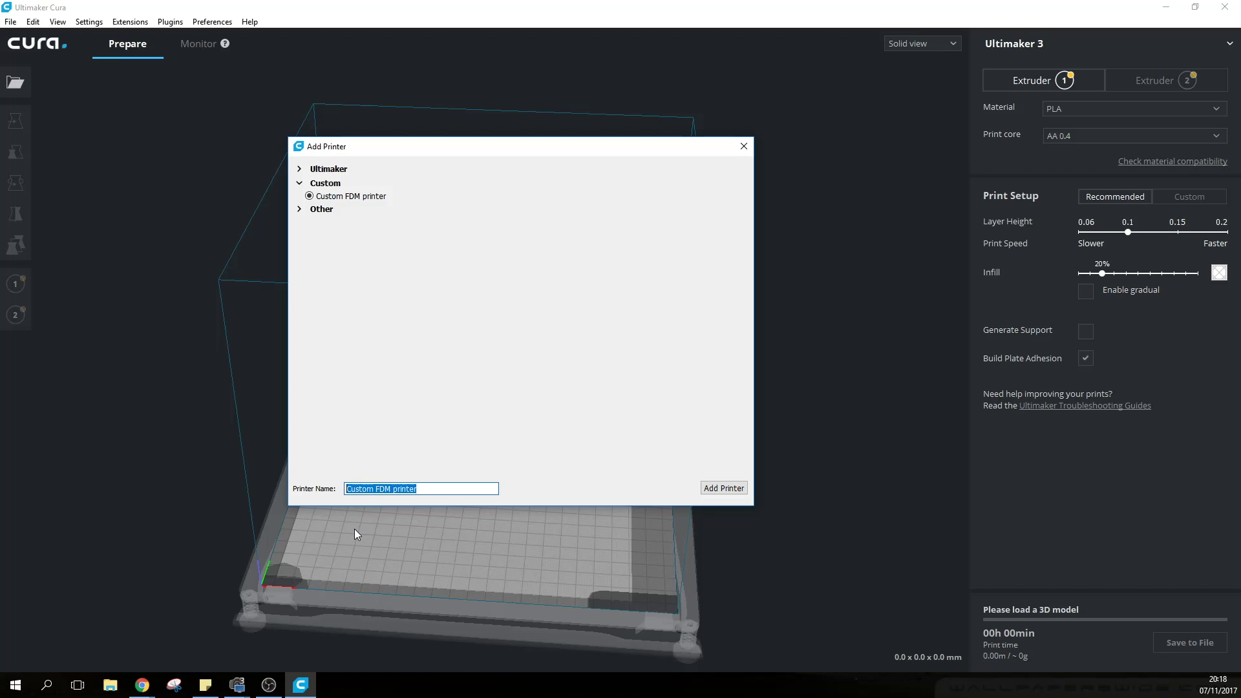
pyautogui.write('Profab Mini')
pyautogui.click(724, 490)
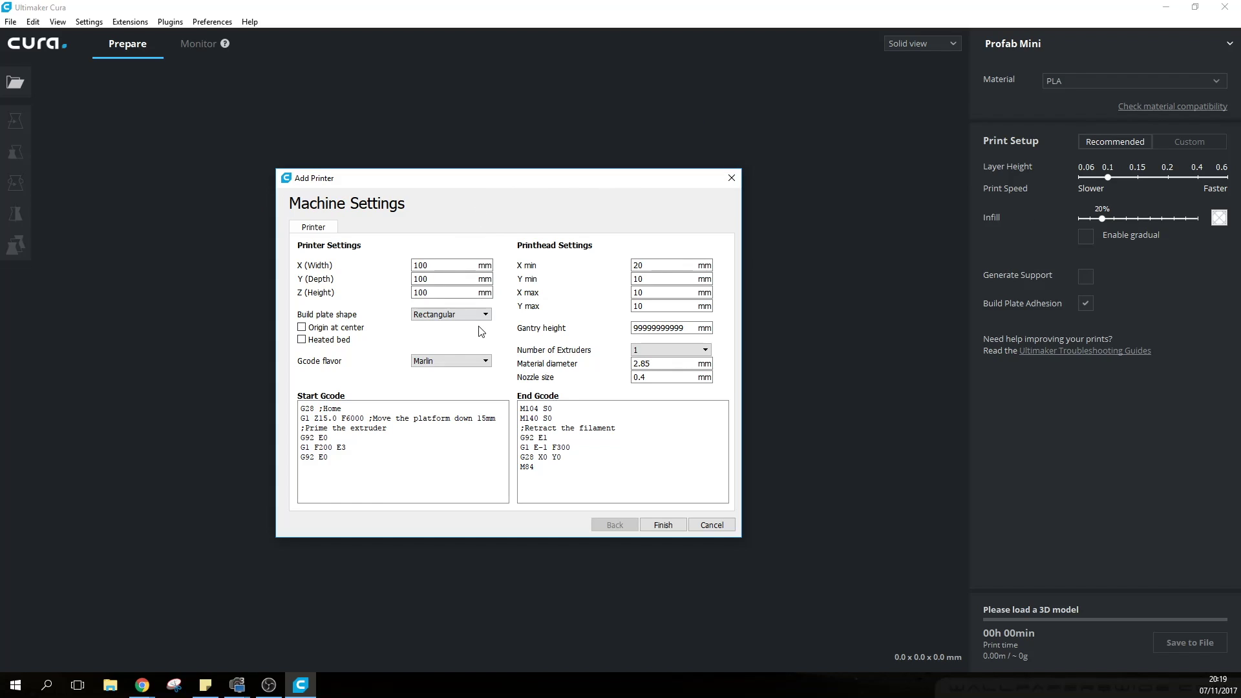
# Step: Set the printer's X width, Y depth and Z height to 120 mm each in the machine settings
pyautogui.click(644, 328)
pyautogui.click(446, 294)
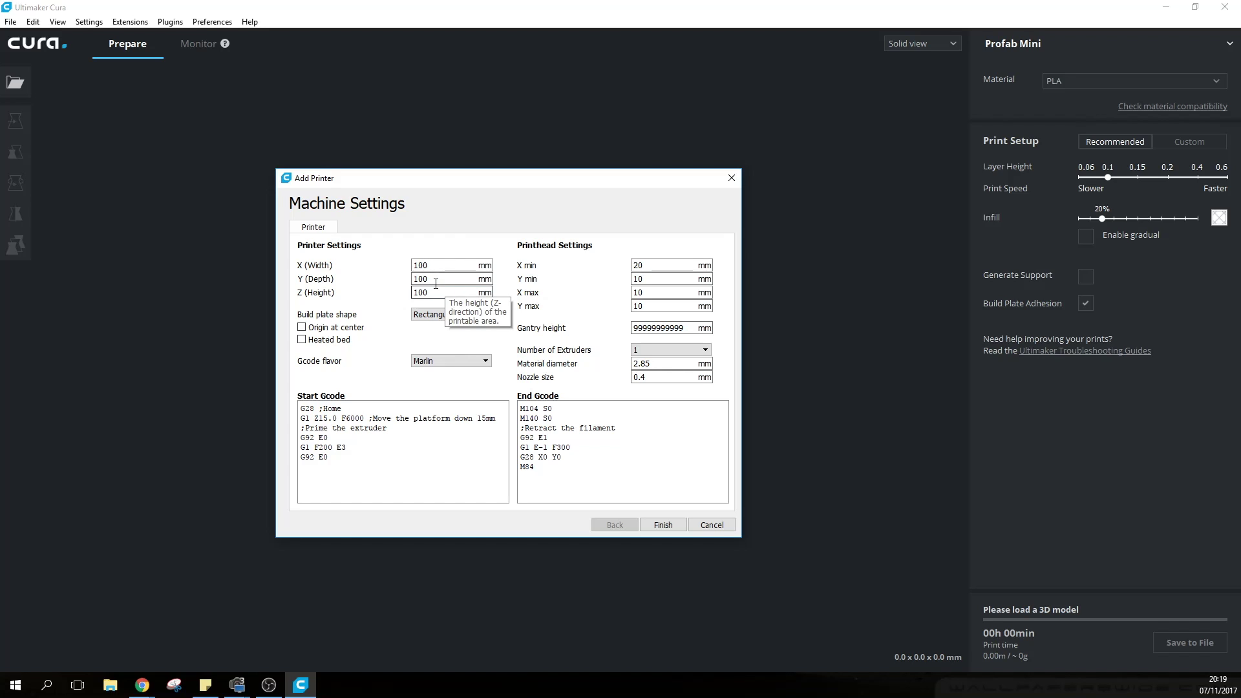
pyautogui.click(454, 265)
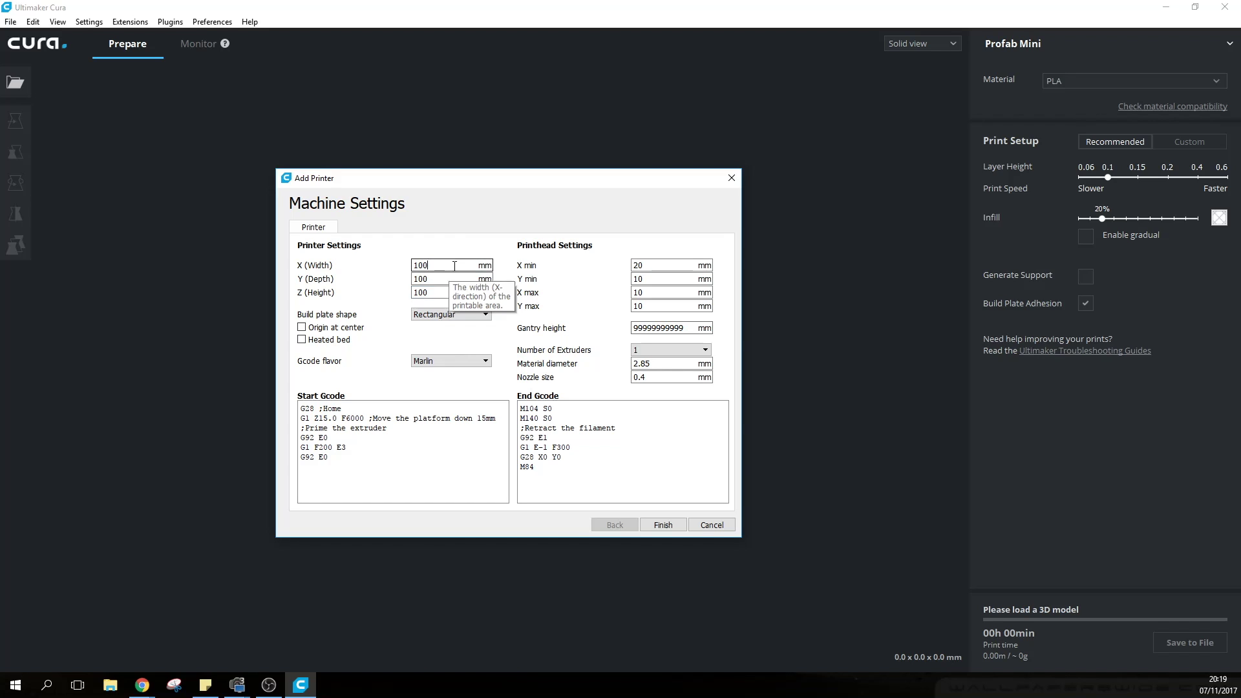
pyautogui.doubleClick(456, 268)
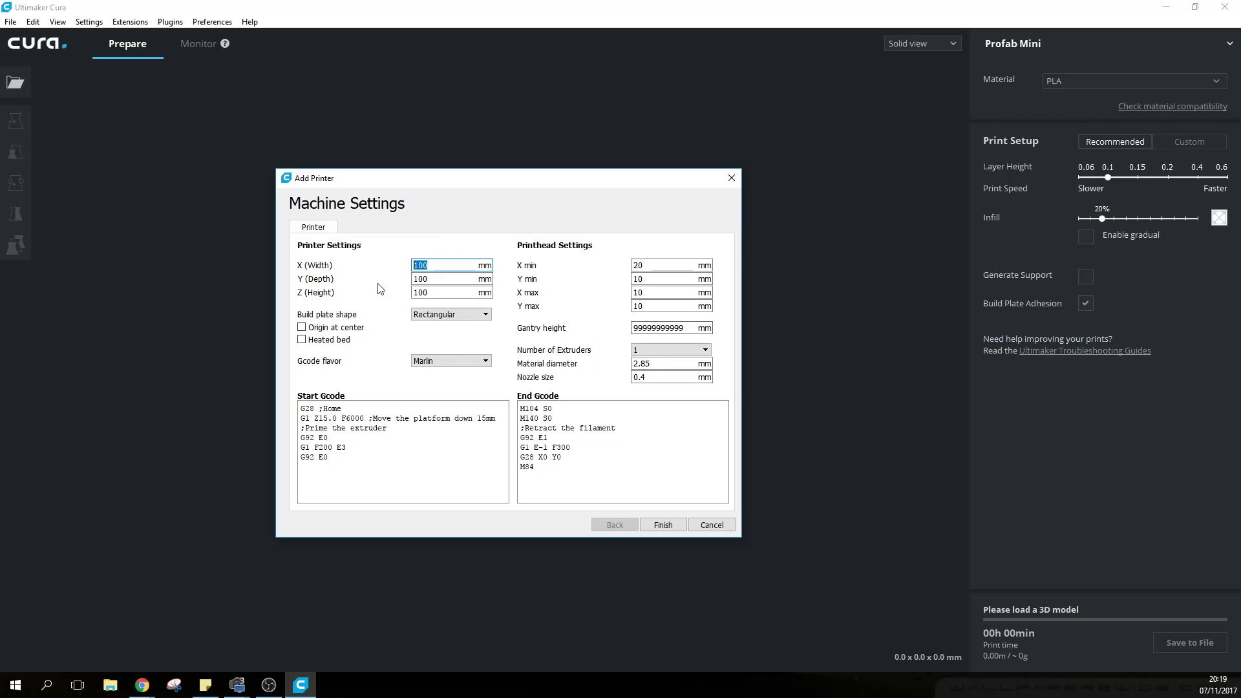
pyautogui.write('1')
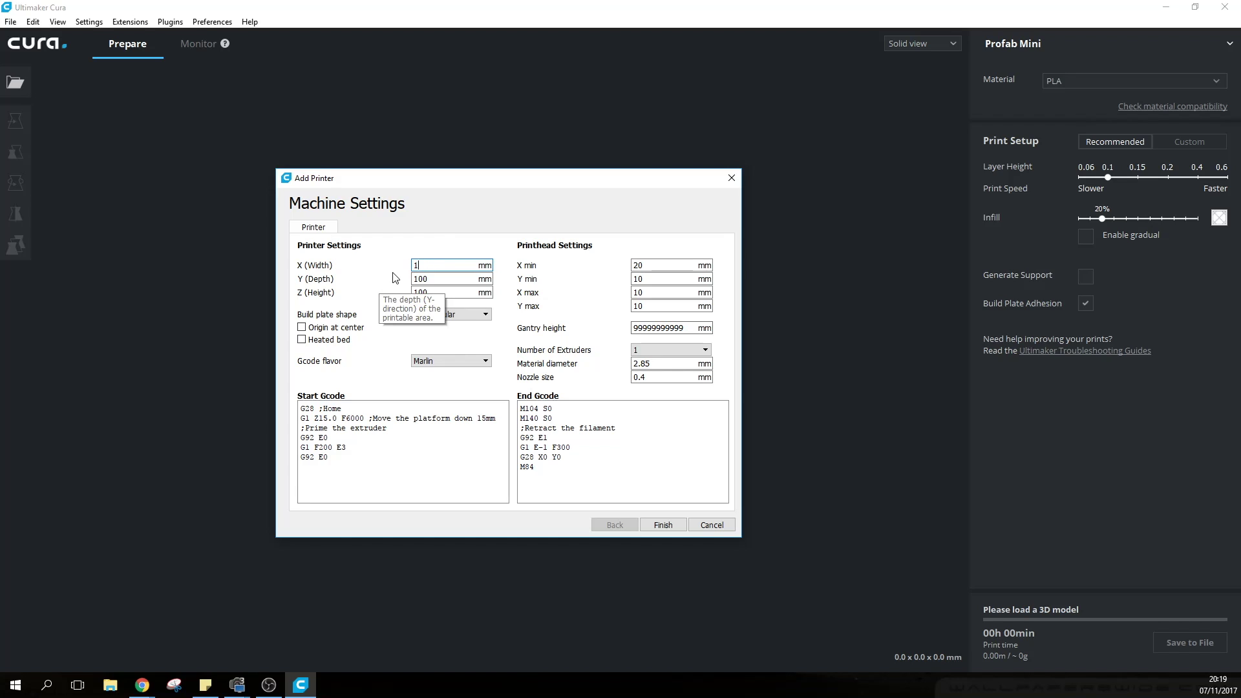
pyautogui.click(426, 280)
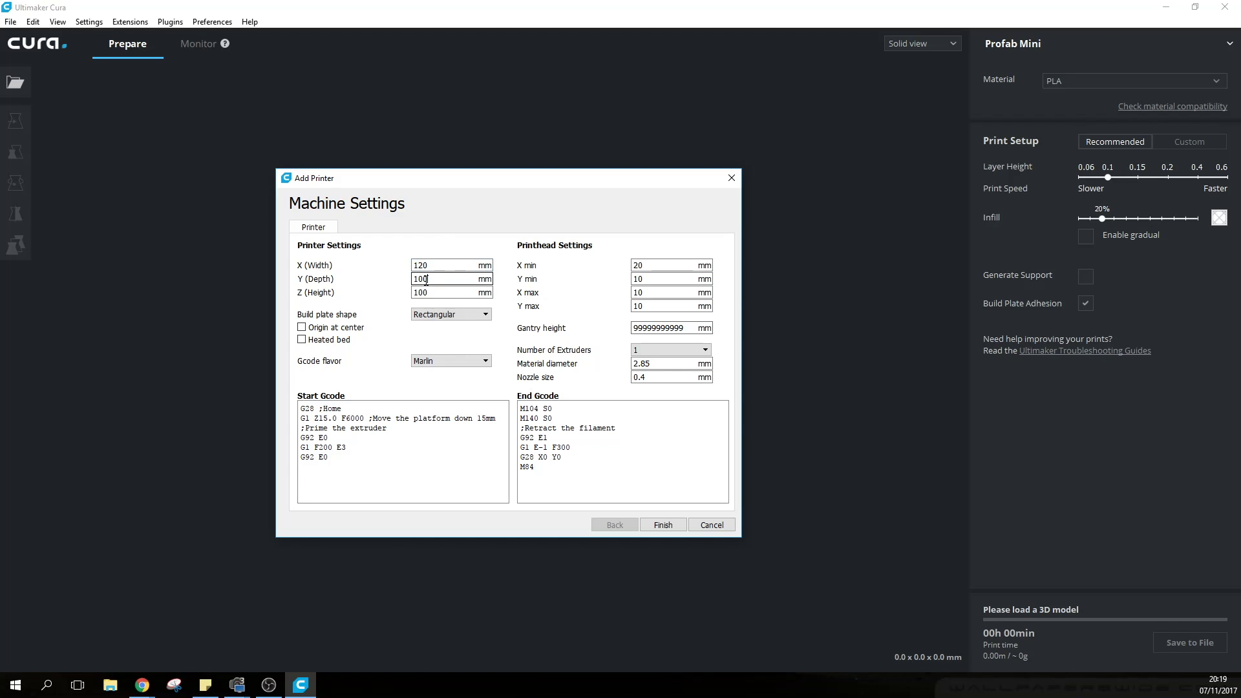
pyautogui.hotkey('ctrl', 'a')
pyautogui.write('120')
pyautogui.click(441, 293)
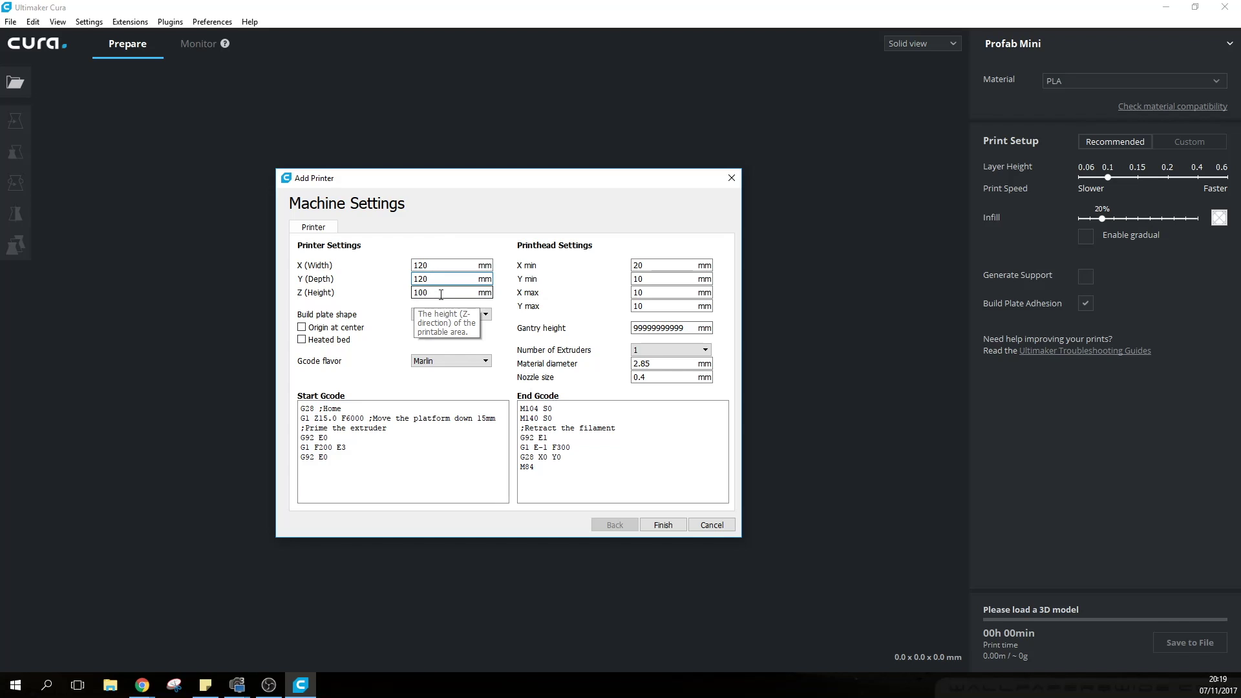
pyautogui.click(441, 295)
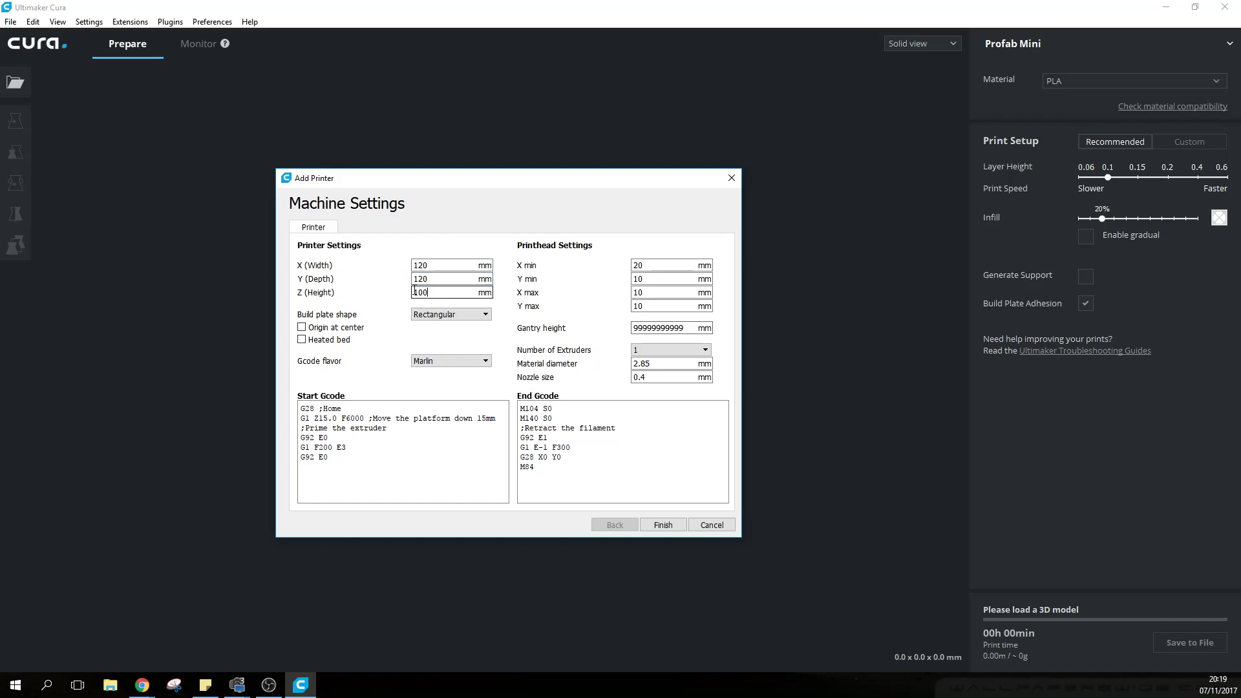
pyautogui.hotkey('ctrl', 'a')
pyautogui.write('120')
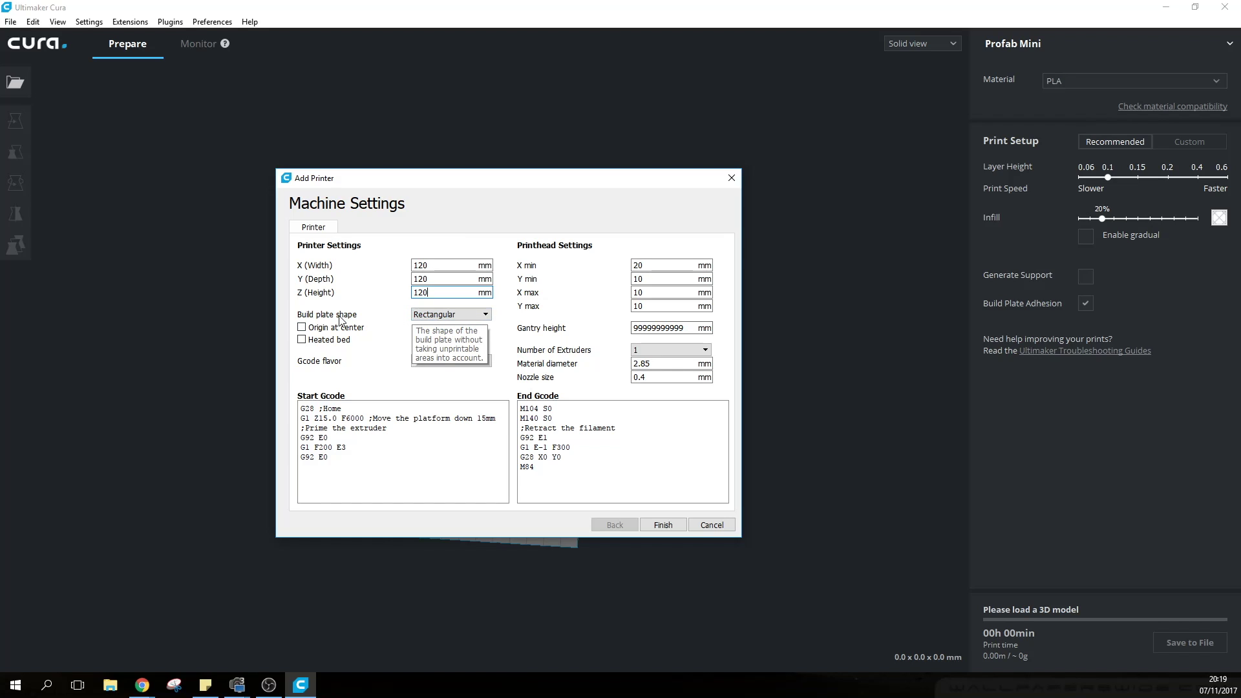
# Step: Configure the printer with a rectangular build plate, a heated bed and the Marlin G-code flavor
pyautogui.click(439, 315)
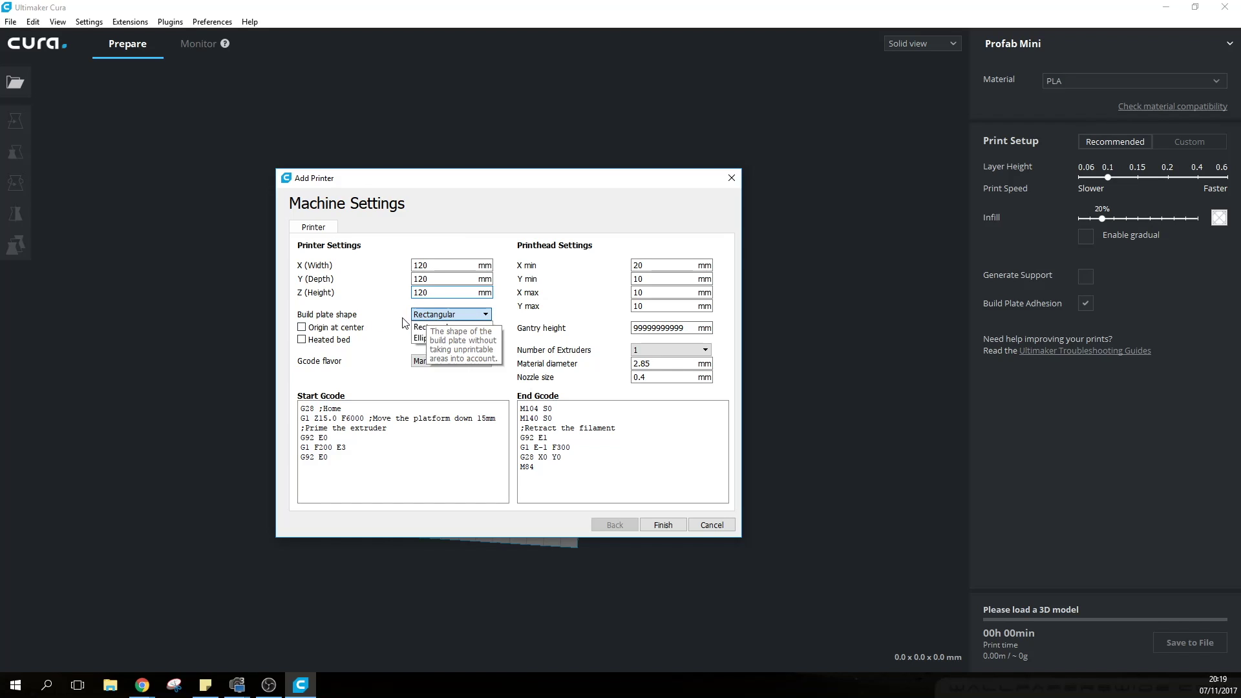
pyautogui.click(445, 328)
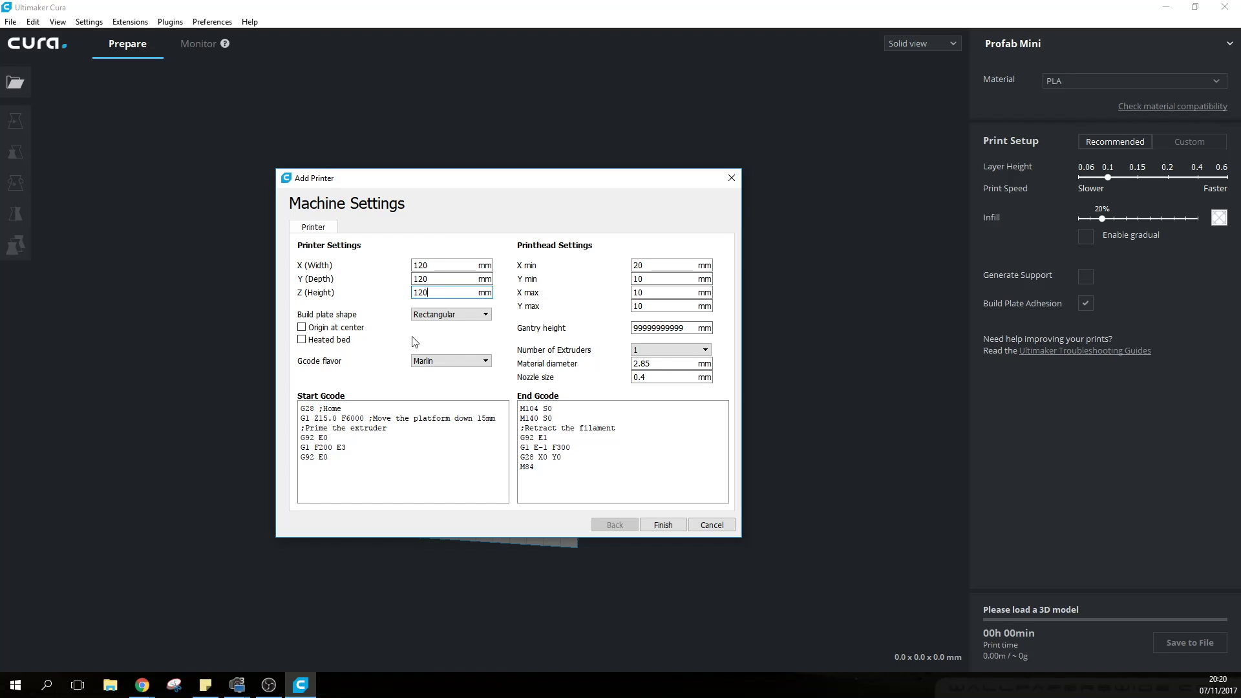
pyautogui.moveTo(318, 332)
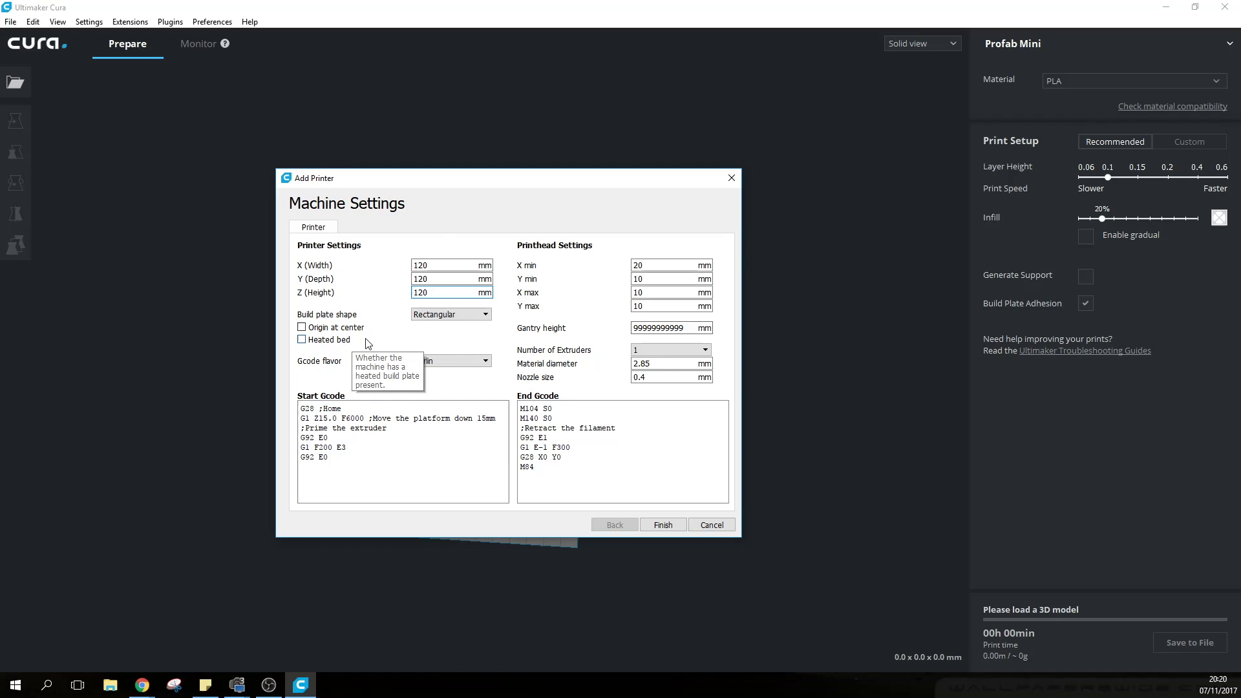
pyautogui.click(302, 343)
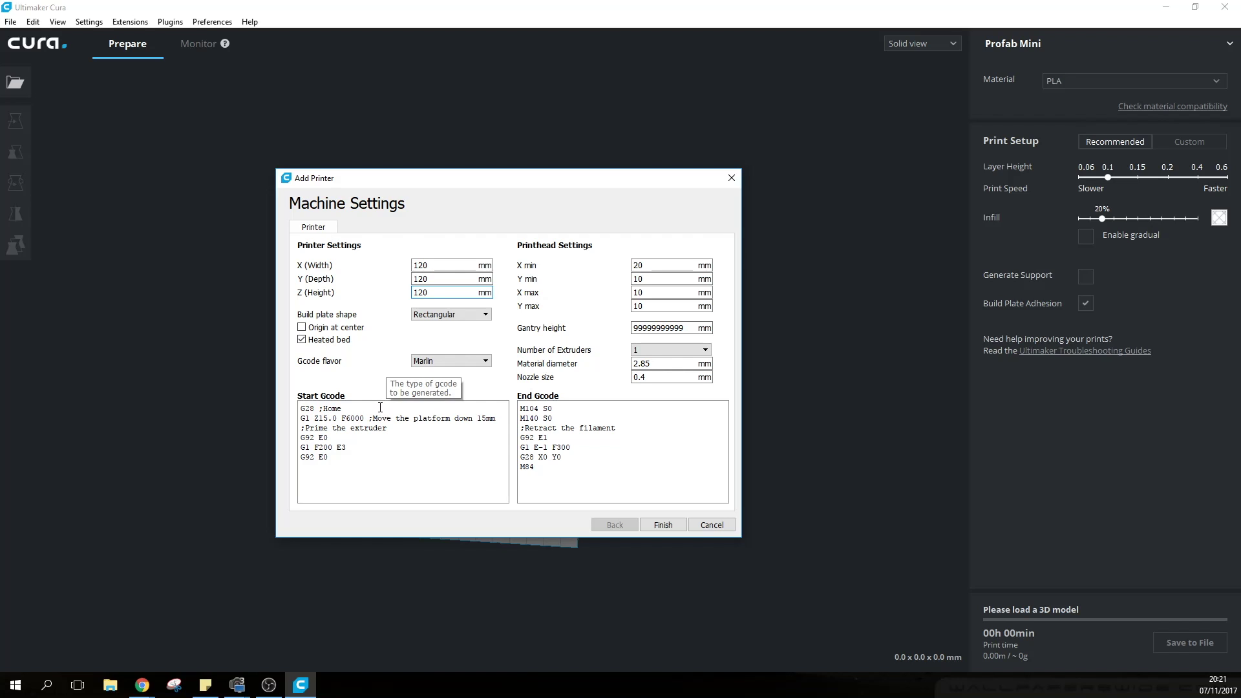
pyautogui.click(451, 362)
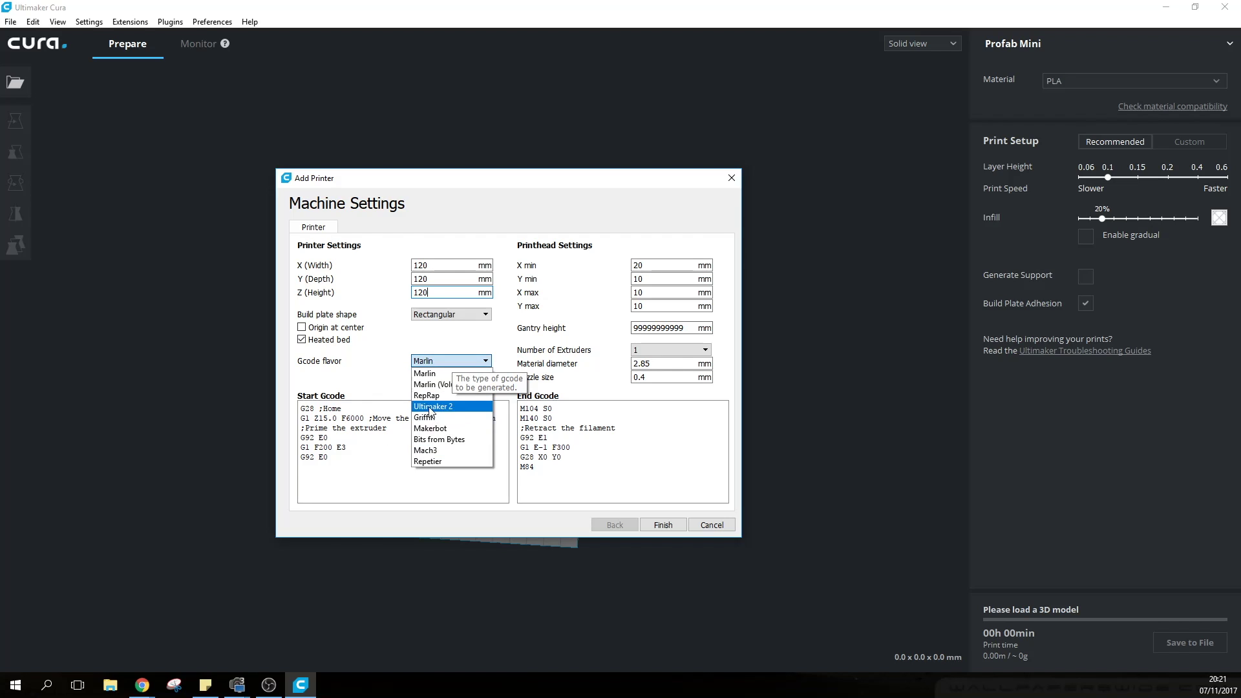
pyautogui.click(446, 373)
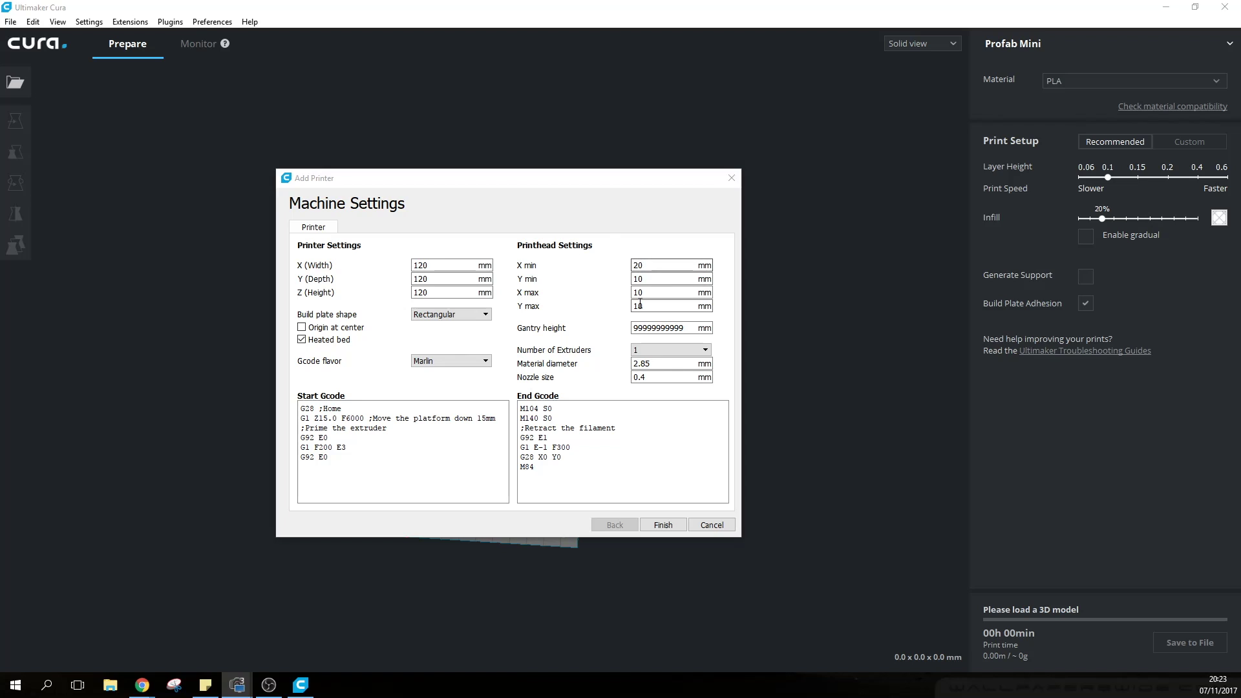
# Step: Set the material diameter to 1.75 mm in the printhead settings
pyautogui.click(640, 305)
pyautogui.press('Tab')
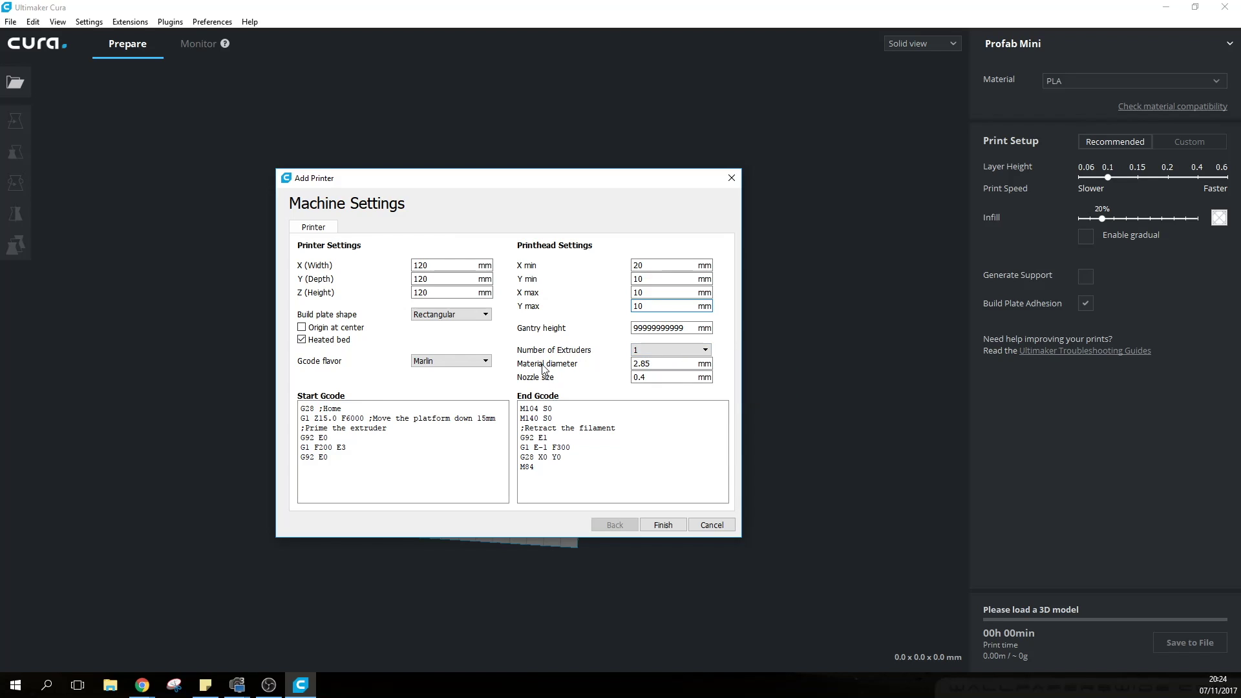
pyautogui.click(672, 365)
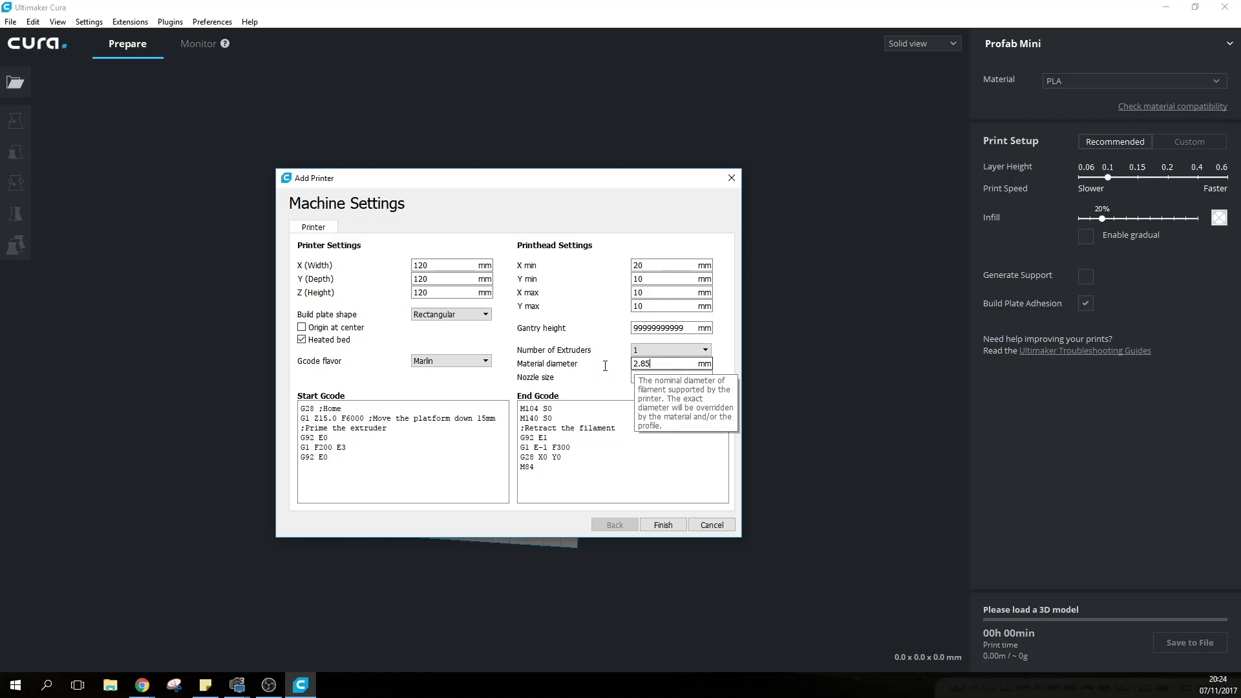
pyautogui.moveTo(668, 364); pyautogui.dragTo(637, 383)
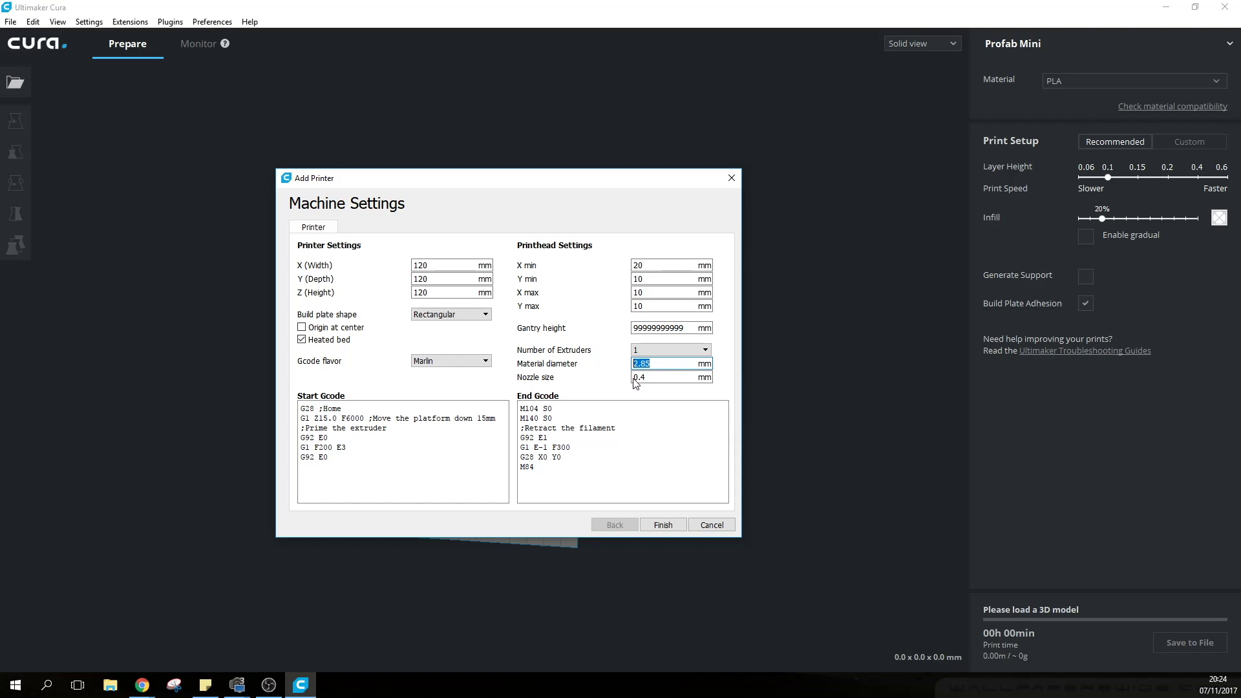
pyautogui.write('1.75')
pyautogui.press('Tab')
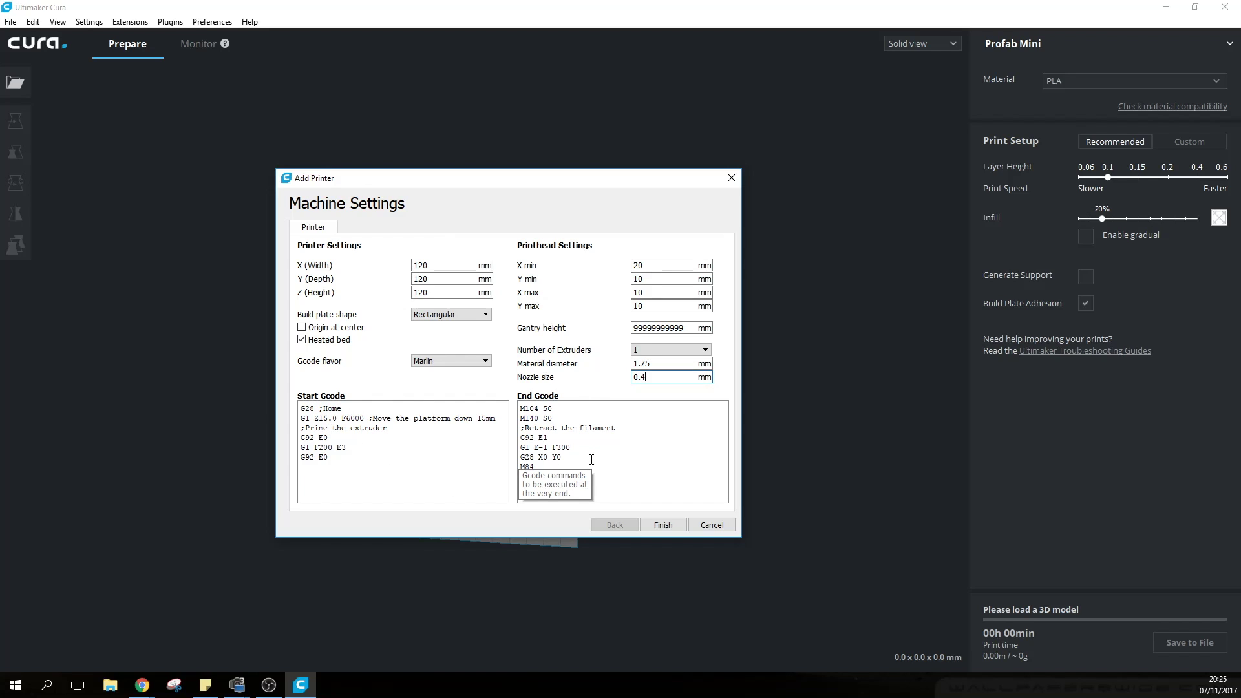
# Step: Examine the start G-code commands that home the axes, move the platform down 15 mm and prime the extruder
pyautogui.click(662, 478)
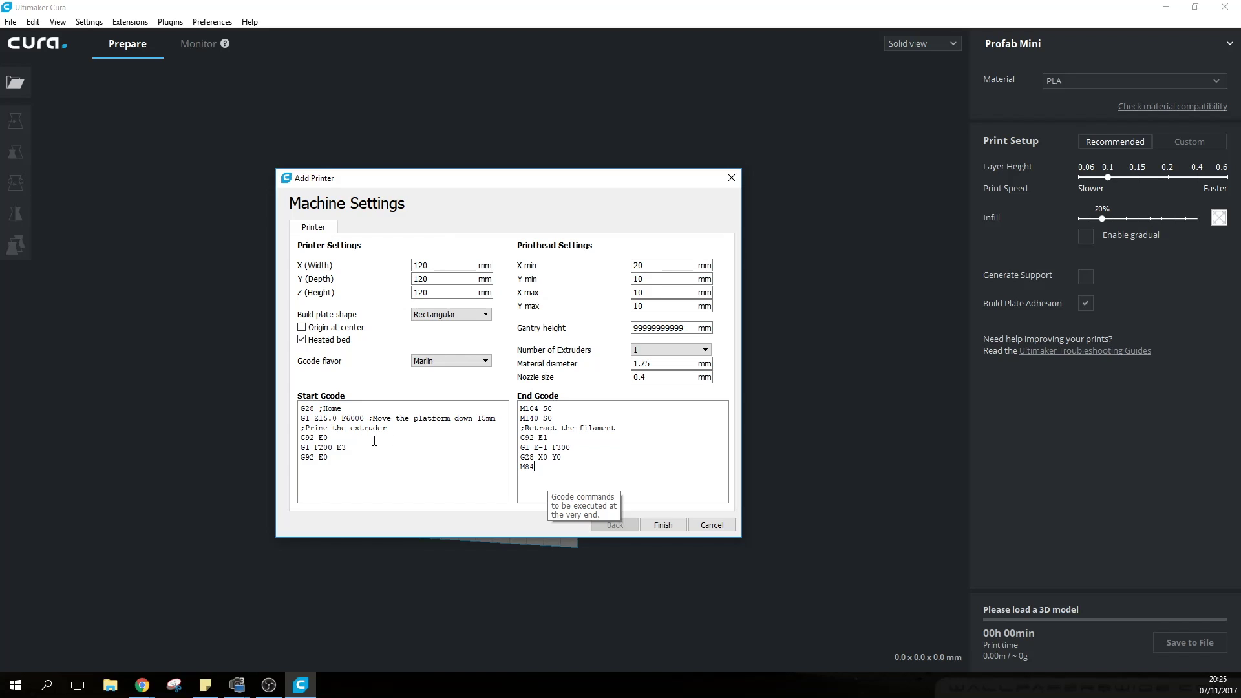
pyautogui.moveTo(301, 408); pyautogui.dragTo(342, 409)
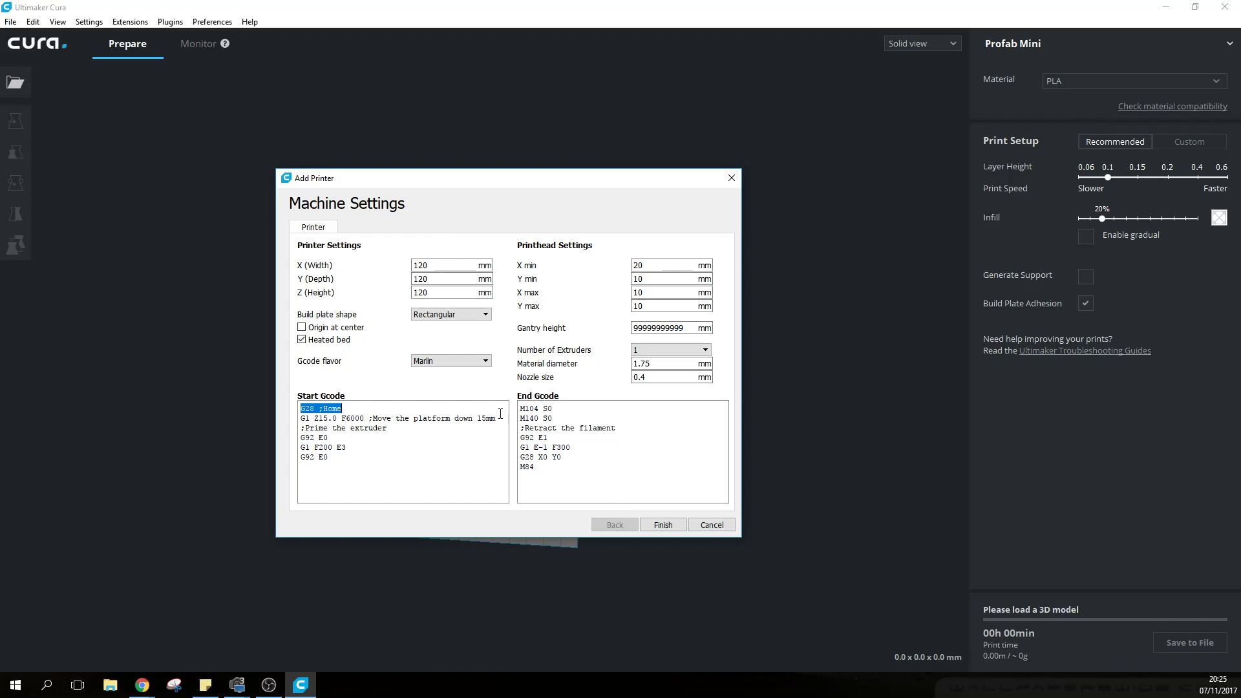
pyautogui.click(431, 427)
pyautogui.moveTo(301, 408); pyautogui.dragTo(385, 454)
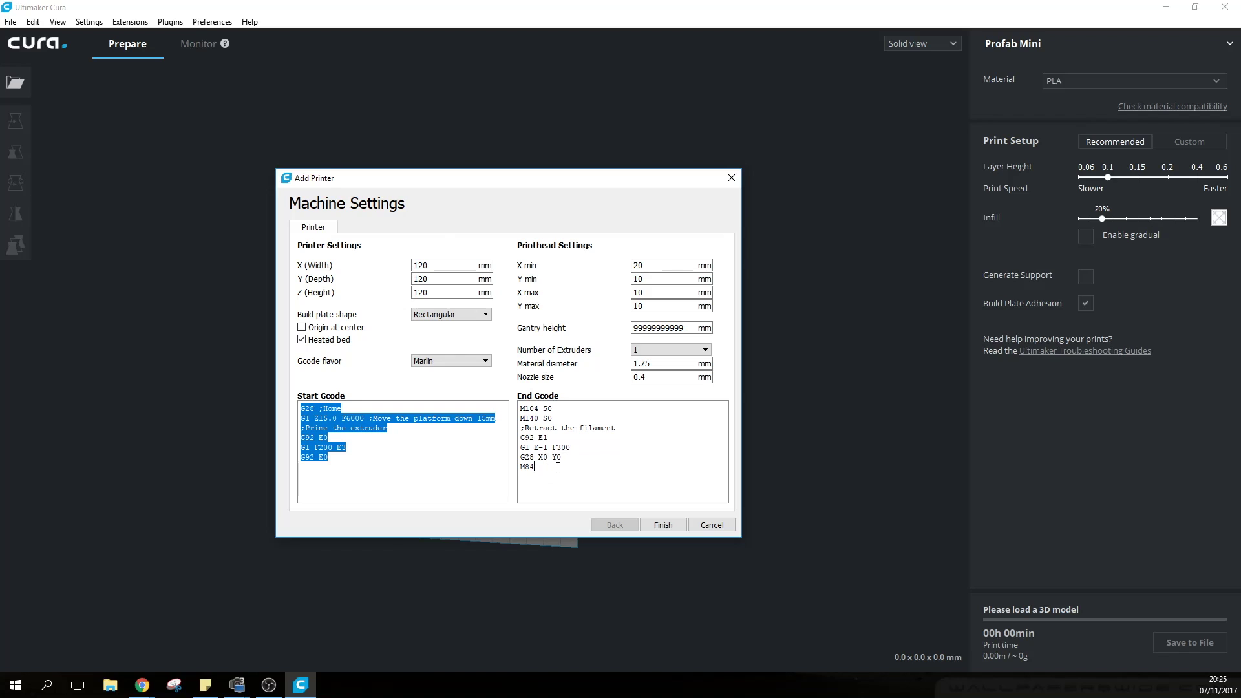
pyautogui.click(427, 471)
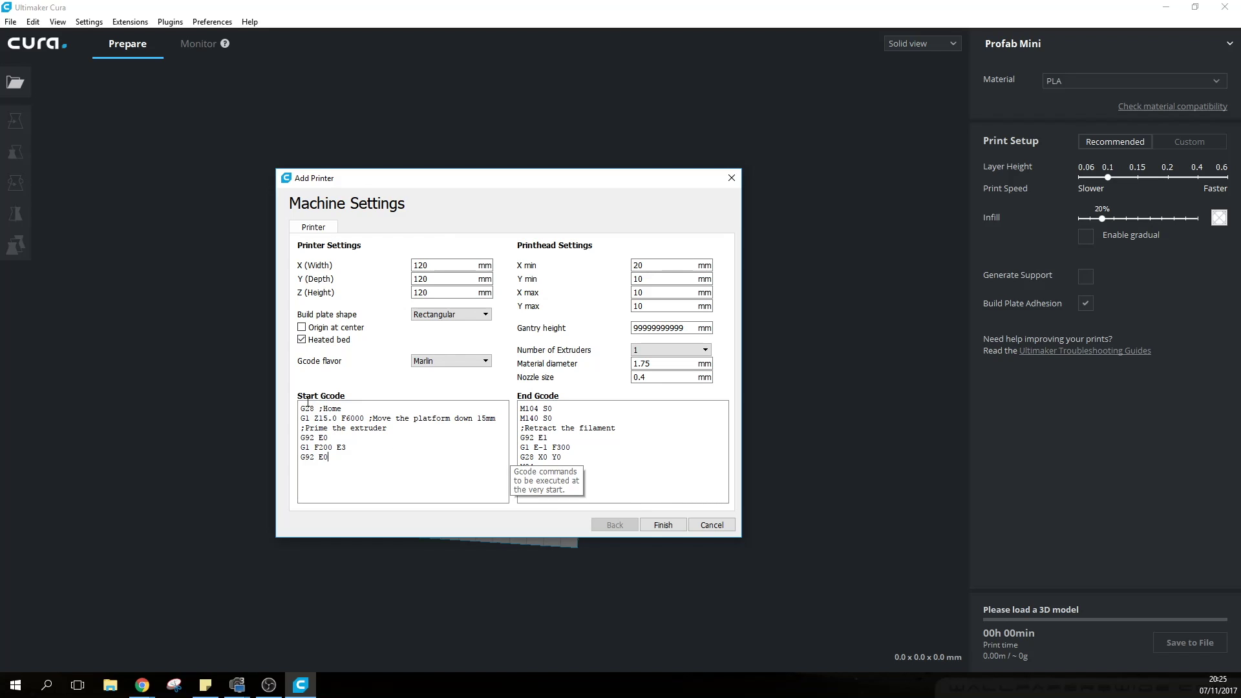
pyautogui.moveTo(301, 408); pyautogui.dragTo(343, 408)
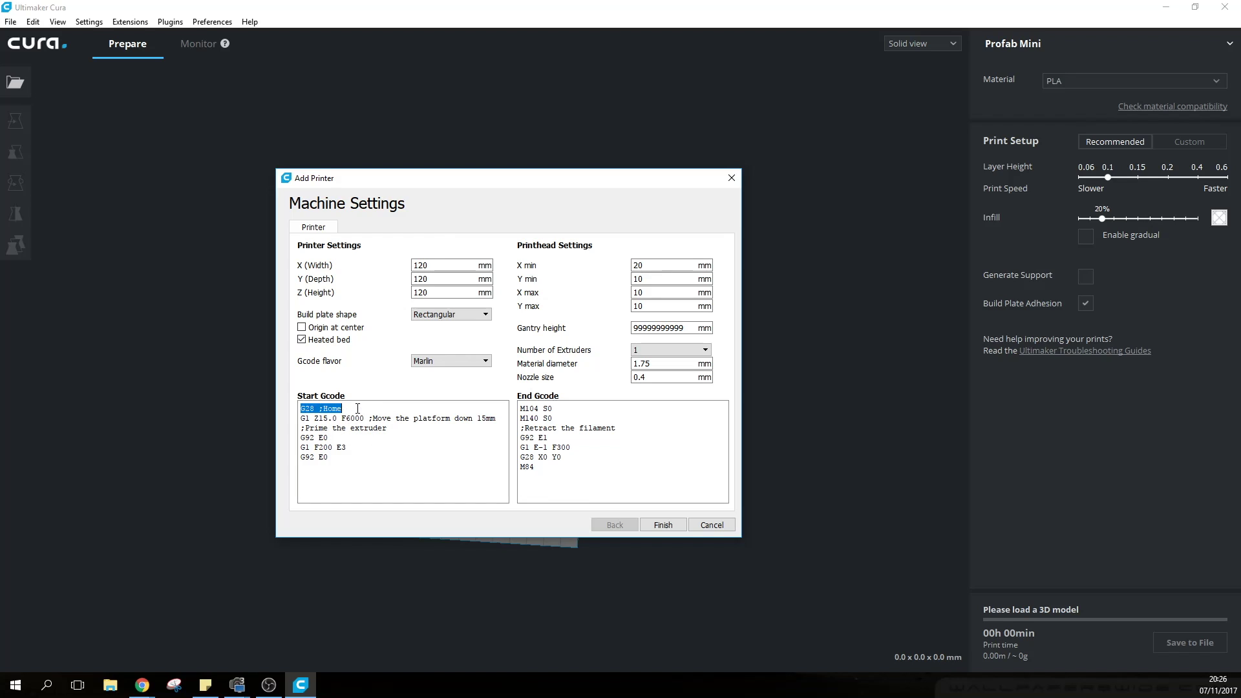
pyautogui.click(363, 414)
pyautogui.moveTo(301, 418); pyautogui.dragTo(473, 419)
pyautogui.click(397, 437)
pyautogui.moveTo(329, 458); pyautogui.dragTo(347, 446)
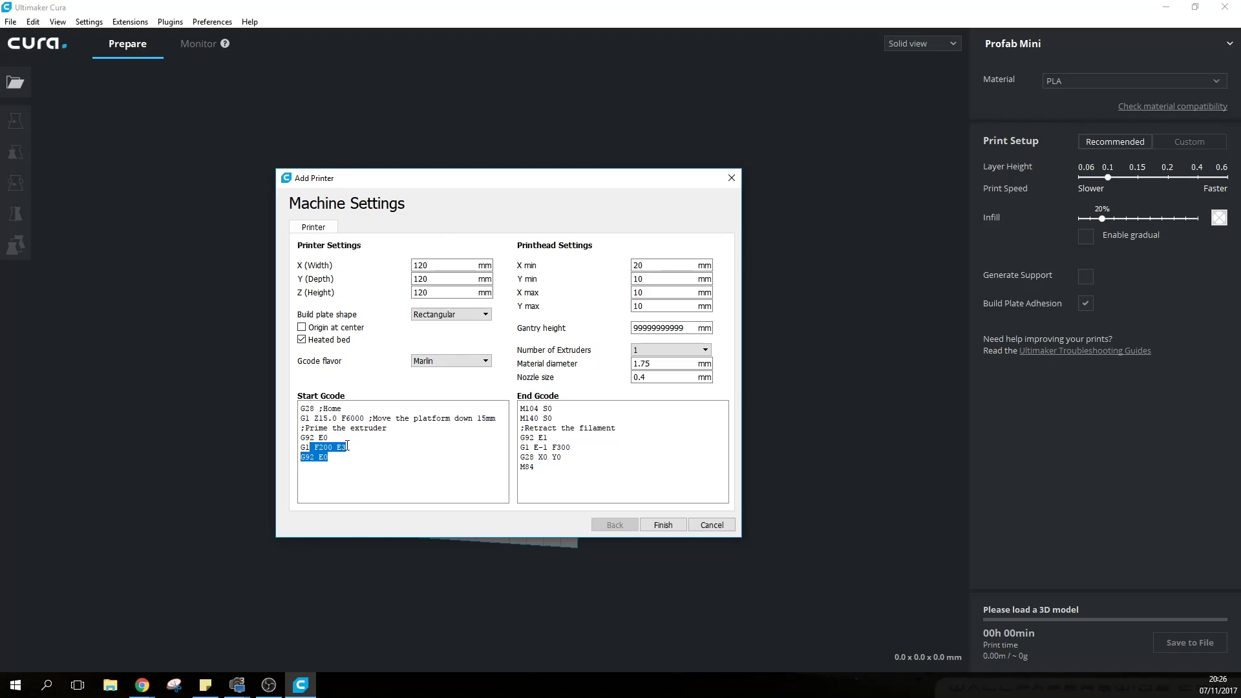
pyautogui.click(357, 455)
pyautogui.click(380, 442)
pyautogui.click(368, 475)
# Step: Examine the end G-code commands, from M104 S0 through the filament retraction to the G28 X0 Y0 homing
pyautogui.moveTo(520, 408); pyautogui.dragTo(579, 407)
pyautogui.click(577, 417)
pyautogui.moveTo(529, 457); pyautogui.dragTo(611, 462)
pyautogui.click(606, 468)
# Step: Finish adding the Profab Mini printer with the entered machine settings and check its build volume
pyautogui.click(664, 526)
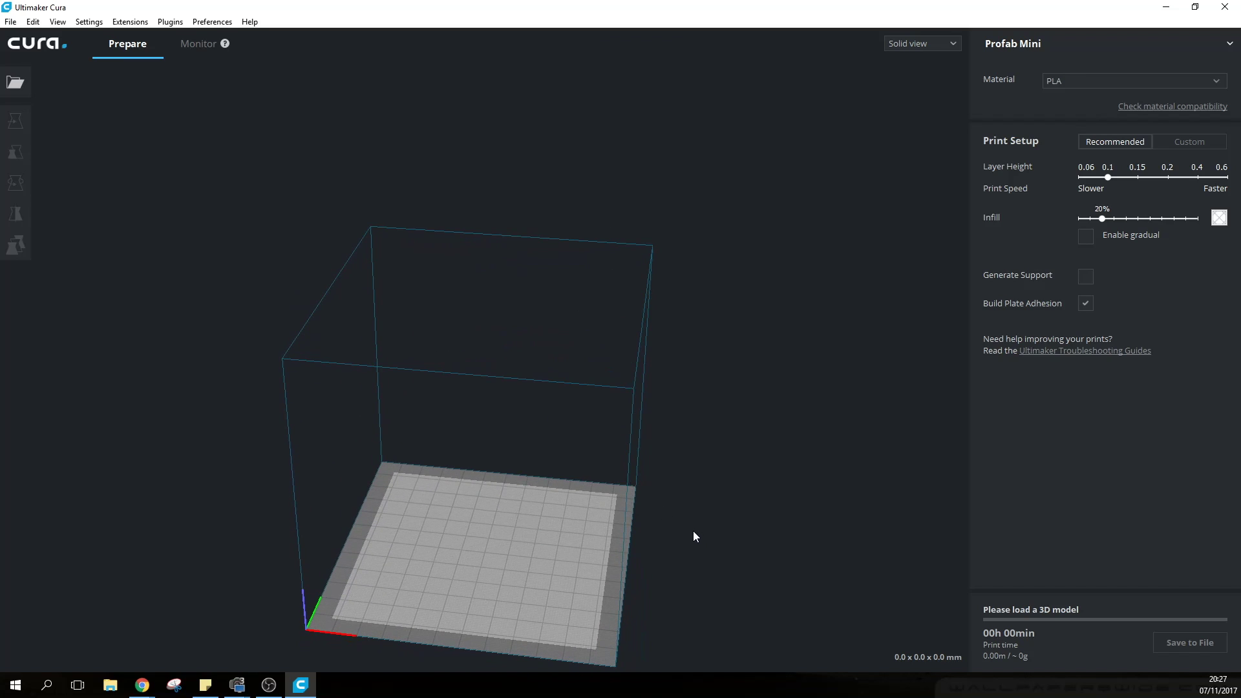
pyautogui.scroll(3, 567, 401)
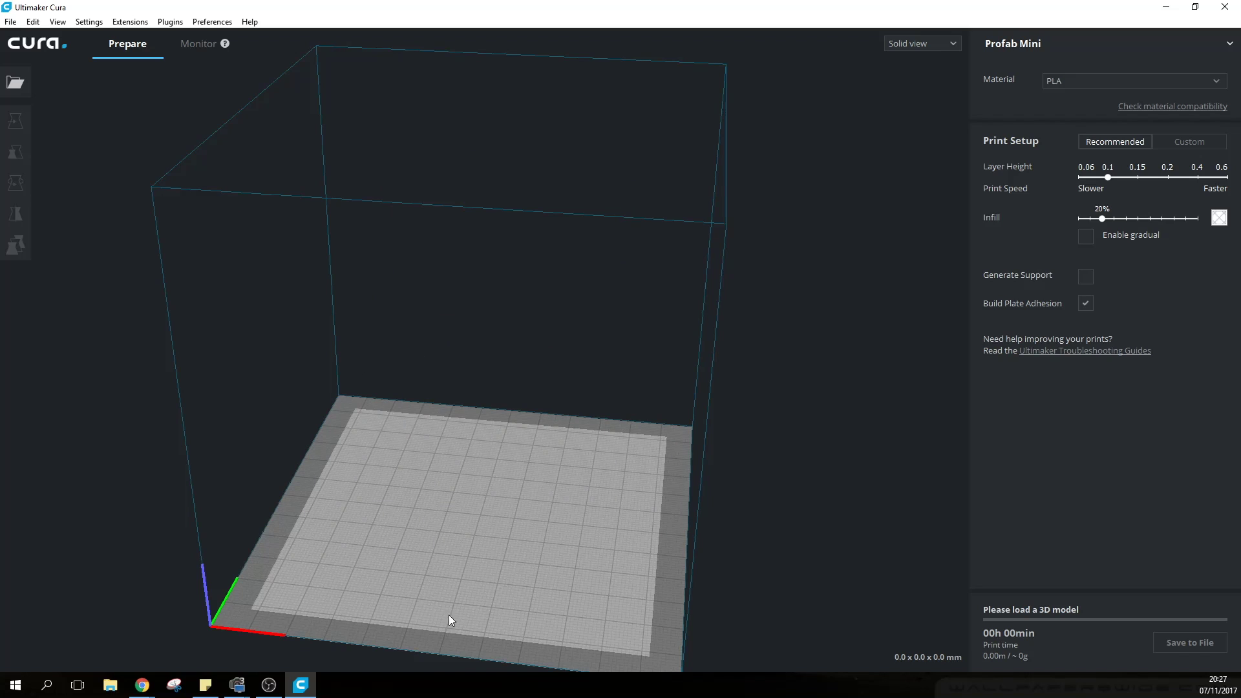
pyautogui.scroll(-3, 530, 533)
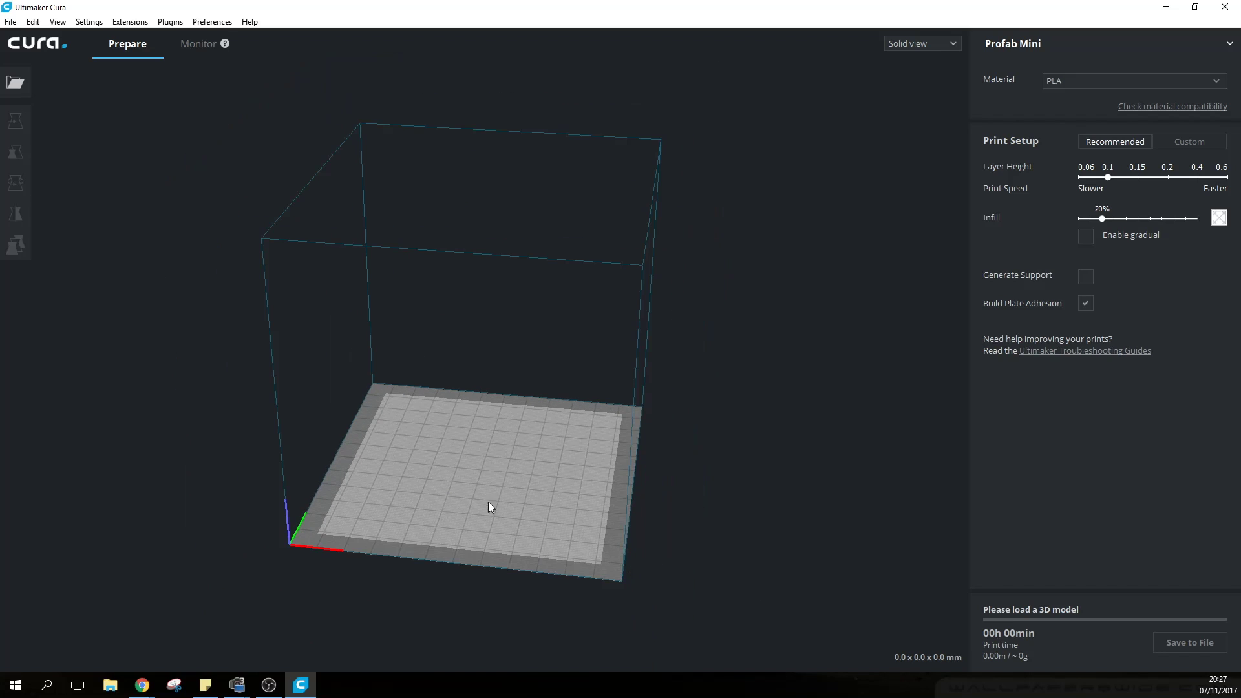